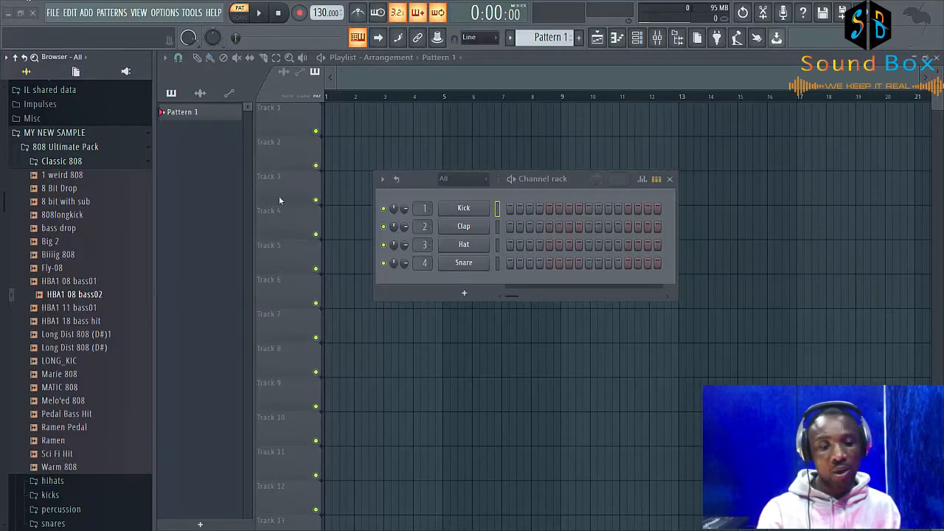
Replace the Kick channel's sampler with the Xpand!2_x64 plugin.
click(467, 209)
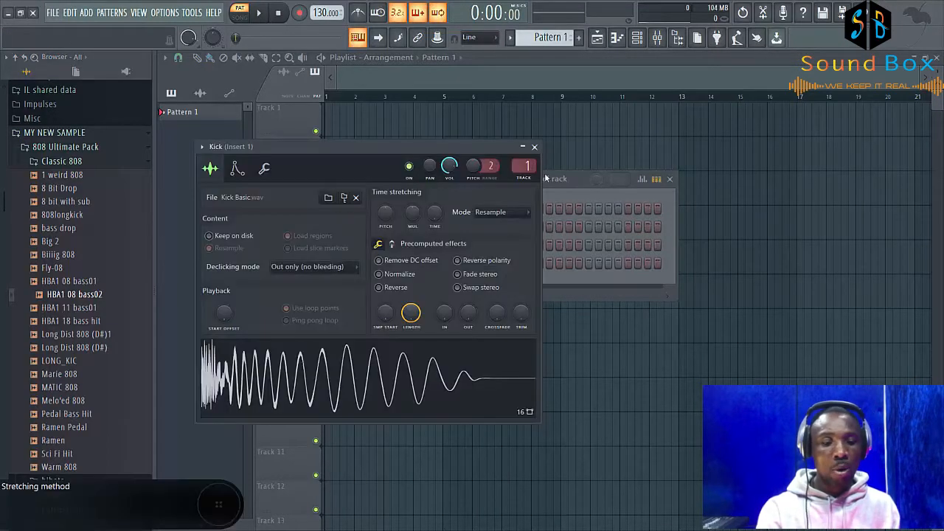
click(535, 149)
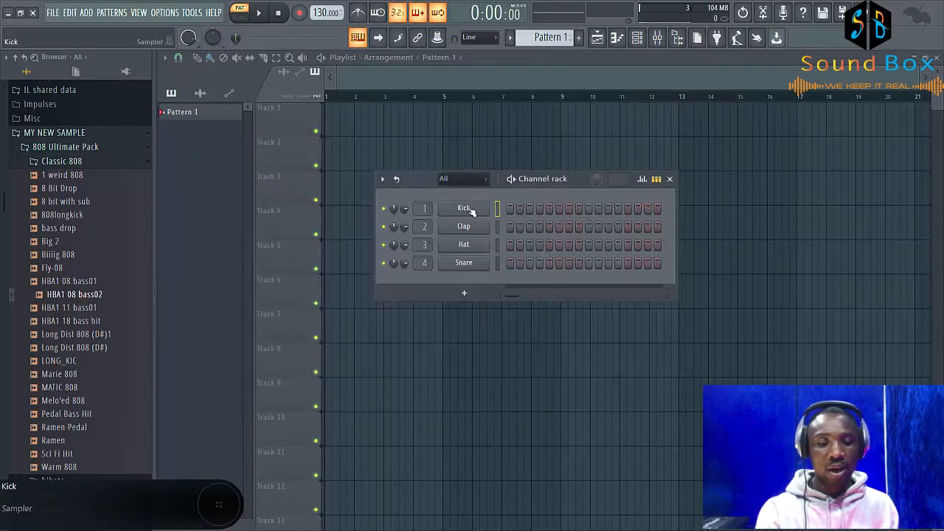
right_click(472, 209)
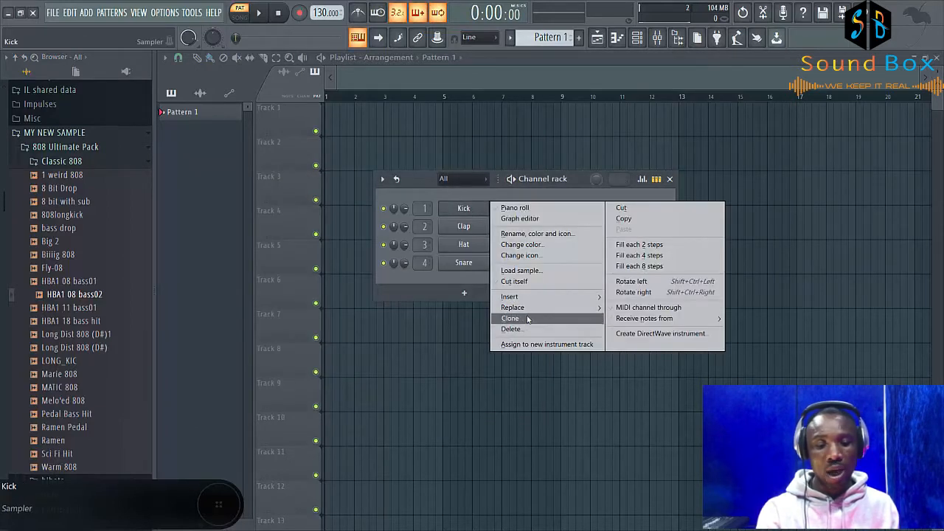
mouse_move(526, 313)
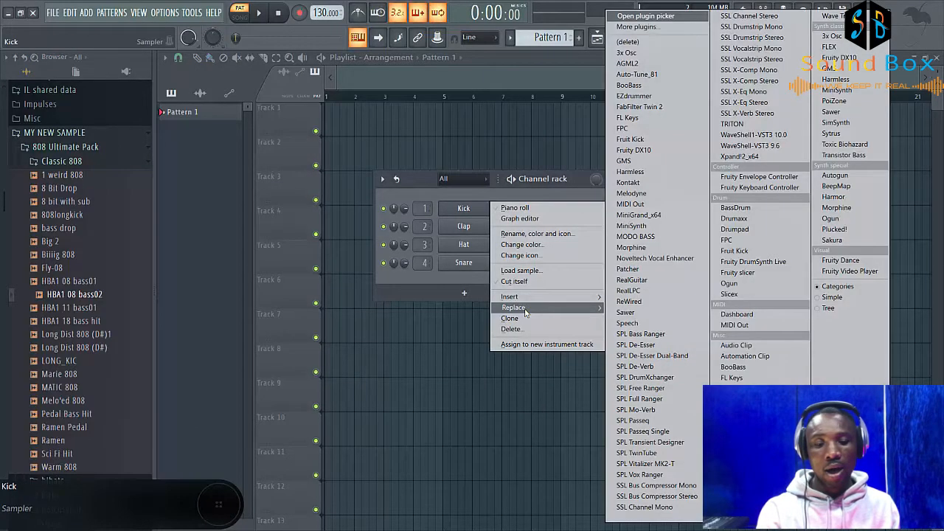
click(749, 158)
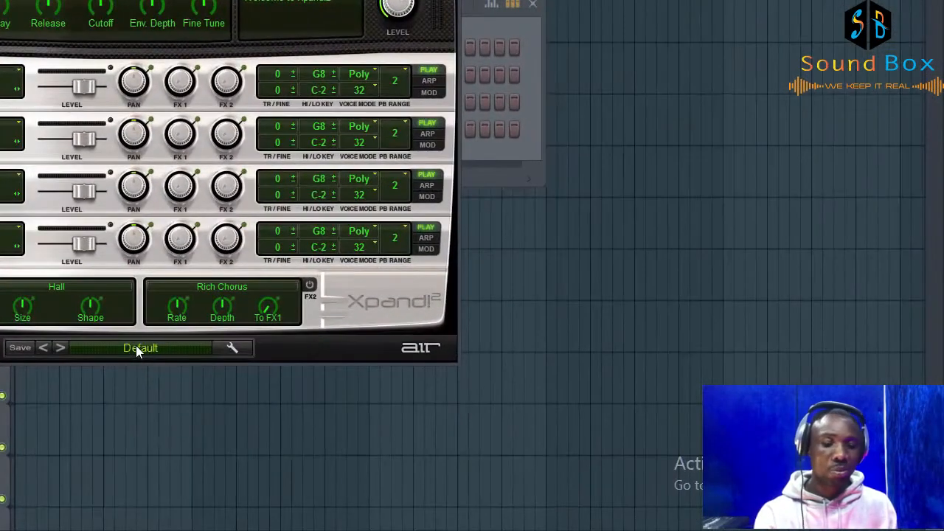
Load the +06 Trance Best preset from 06 Polysynths in Xpand!2 and move the Channel rack aside.
click(136, 345)
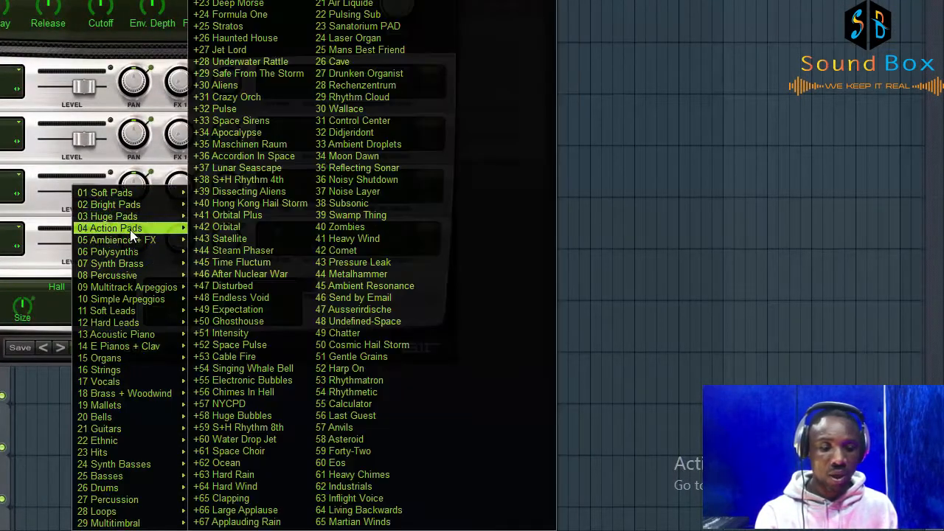
mouse_move(123, 254)
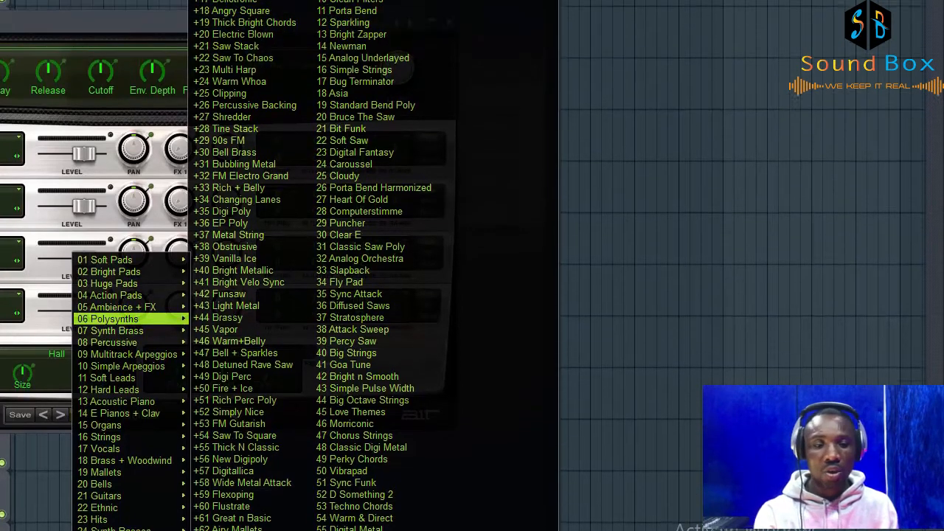
click(233, 2)
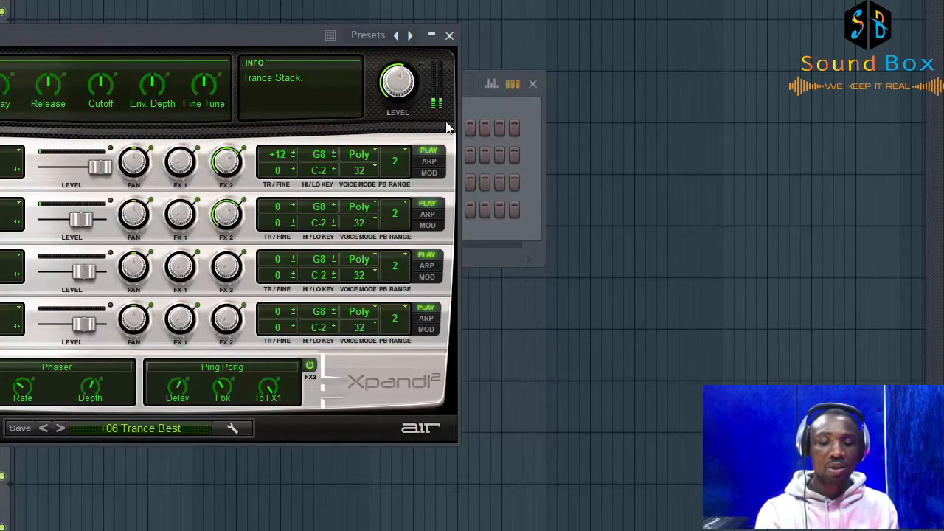
click(473, 86)
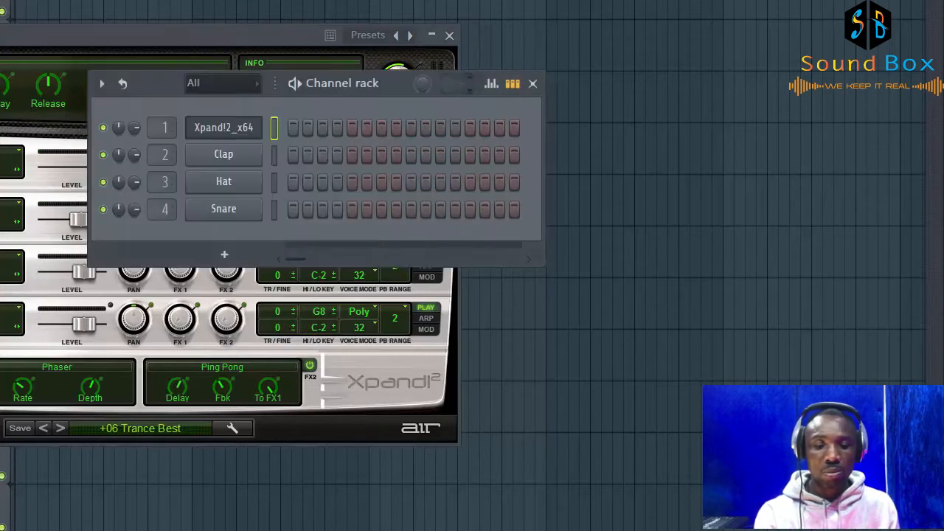
drag(374, 84, 613, 130)
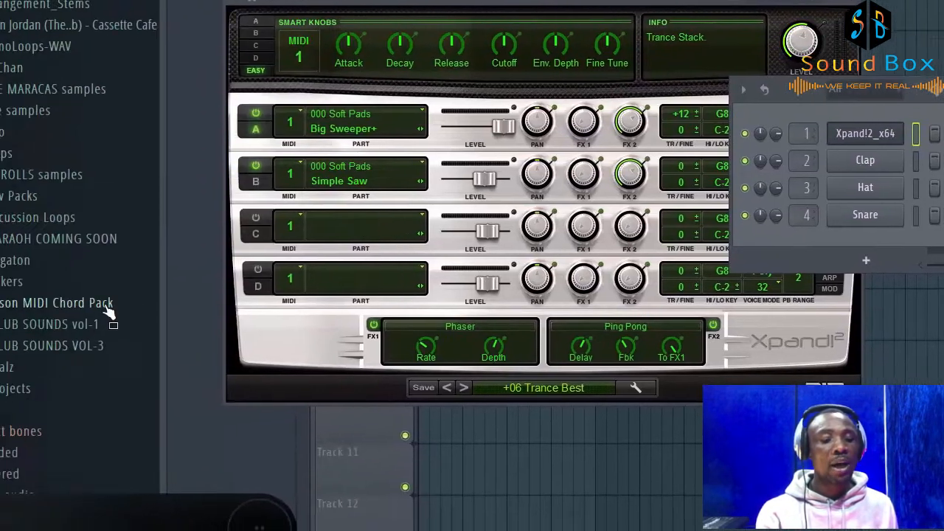
Expand the Unison MIDI Chord Pack down to 01 - C Major - A Minor, 1 Triads, 01 - C Major.
click(103, 304)
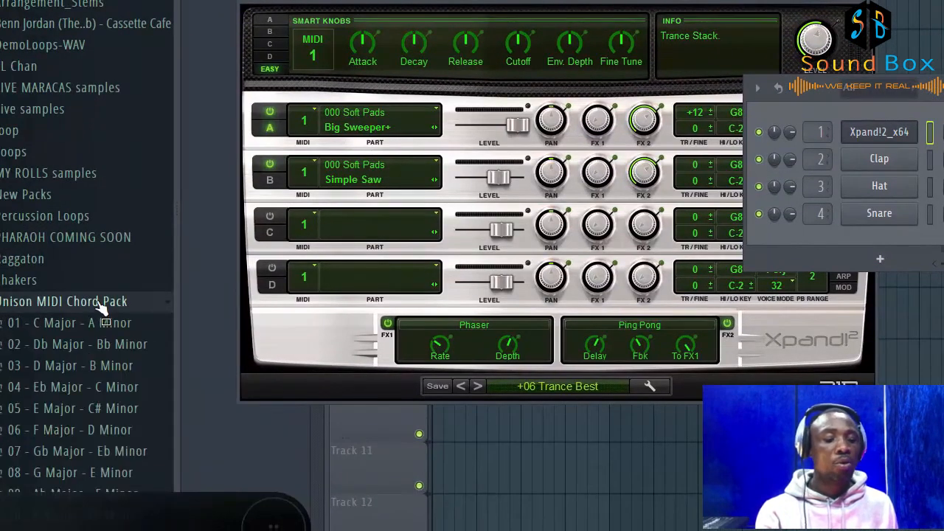
scroll(99, 302, down, 2)
scroll(97, 300, down, 3)
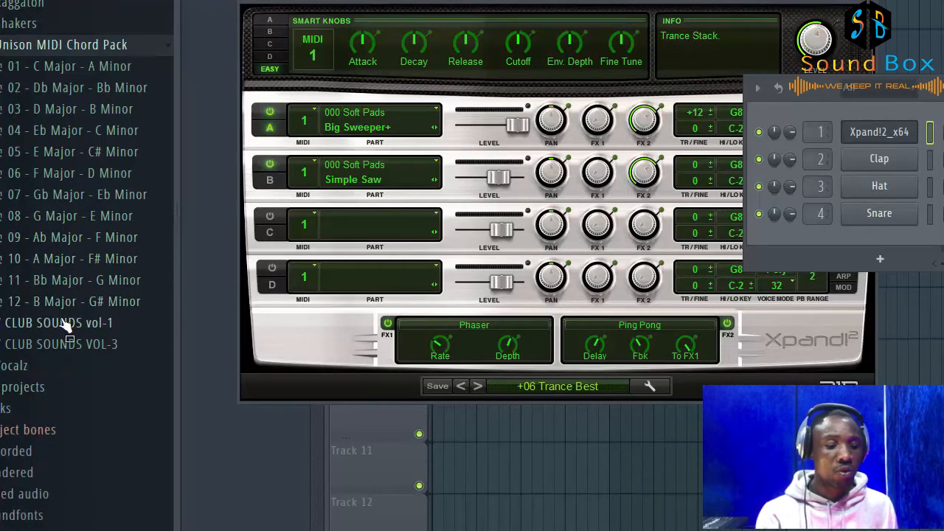
click(99, 67)
click(47, 89)
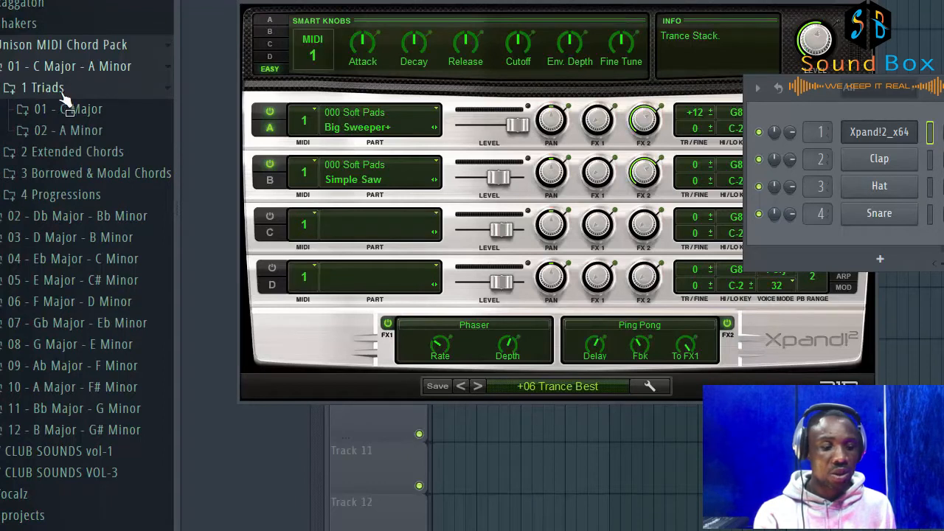
click(52, 90)
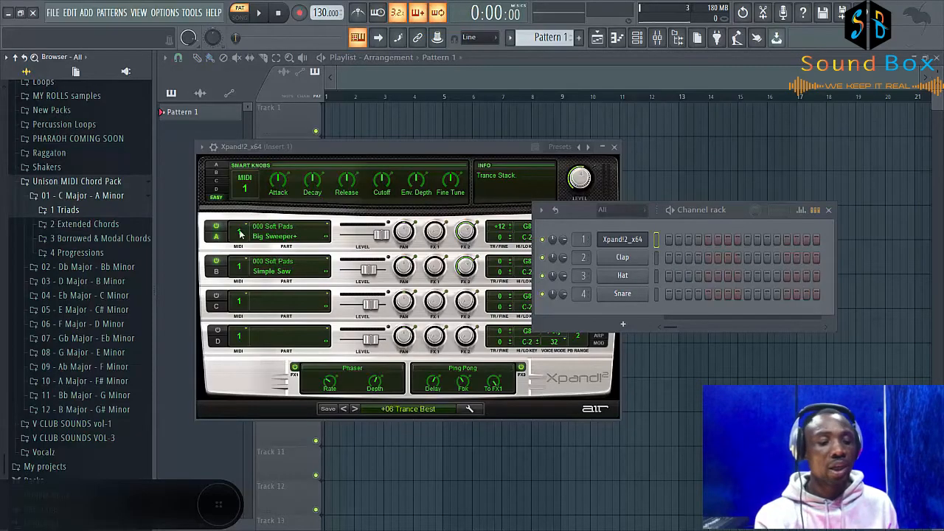
click(76, 210)
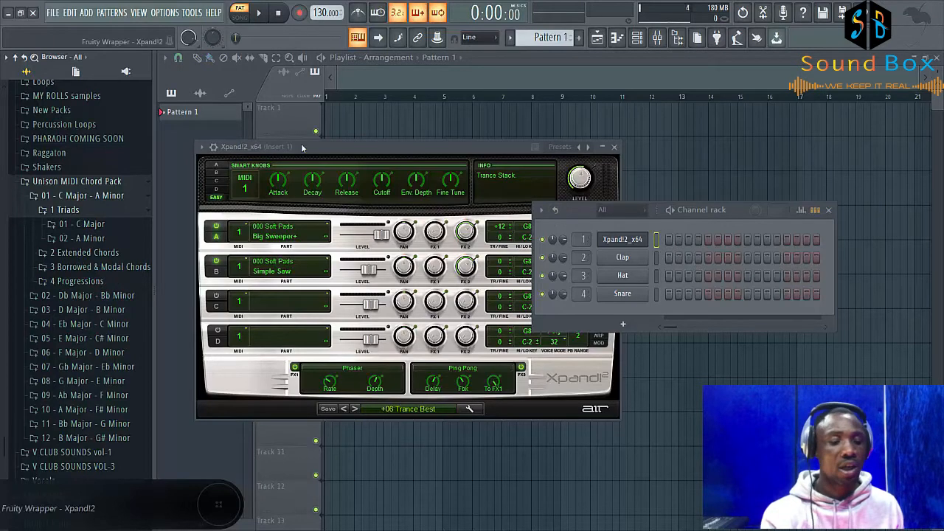
click(90, 225)
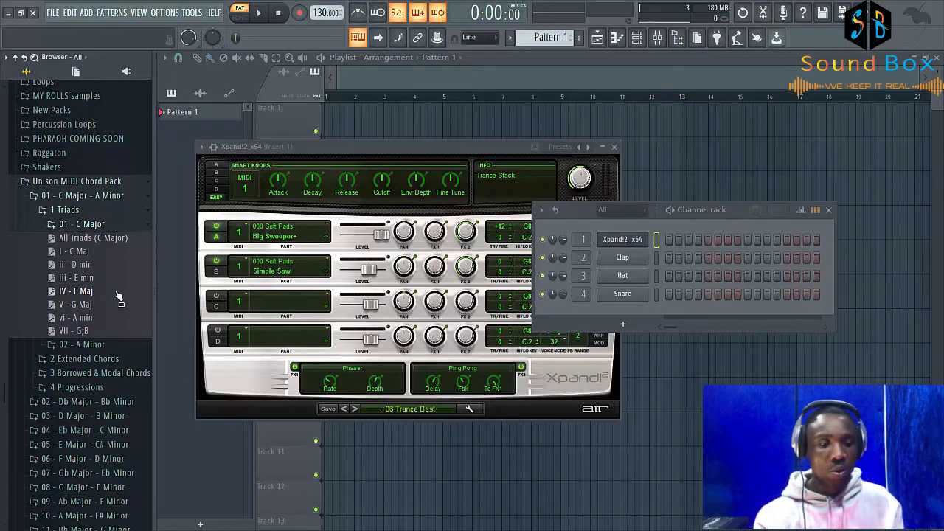
Load the I - C Maj and ii - D min chords in turn onto the Xpand!2_x64 channel and play each one.
drag(83, 251, 633, 244)
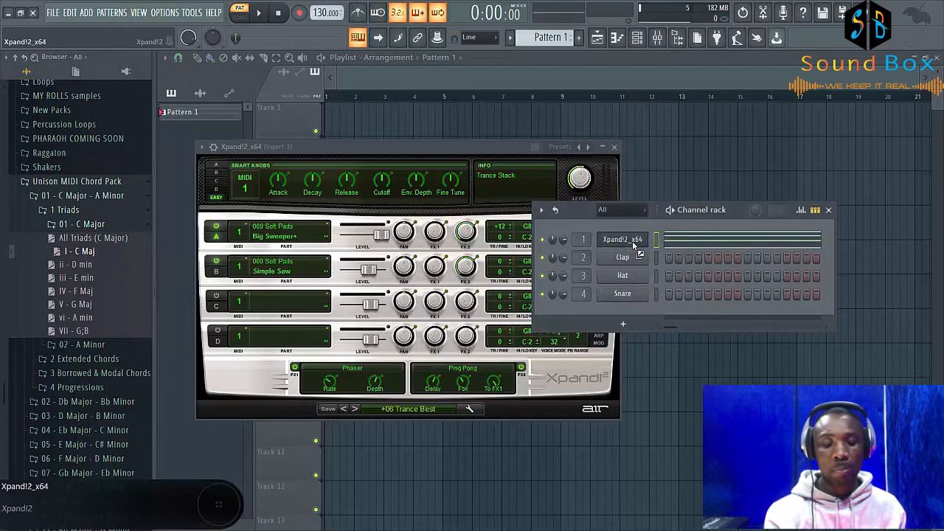
key(space)
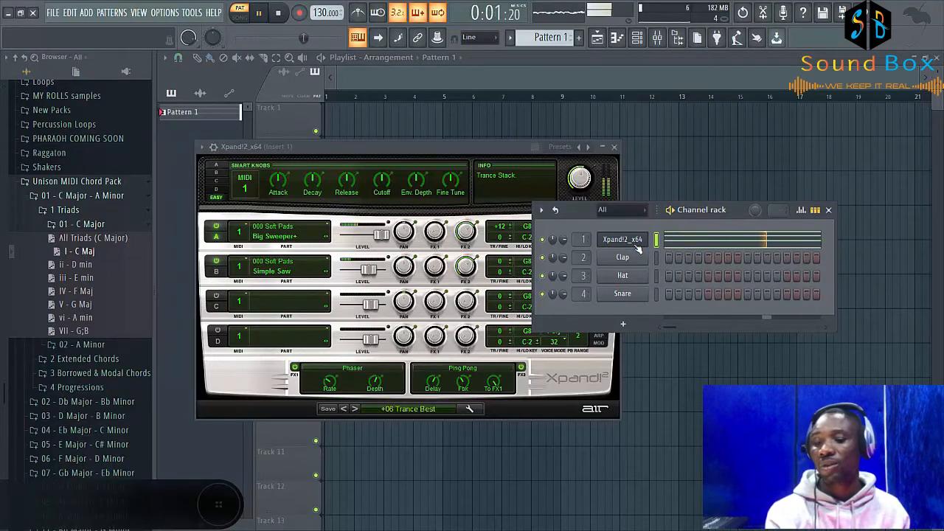
key(space)
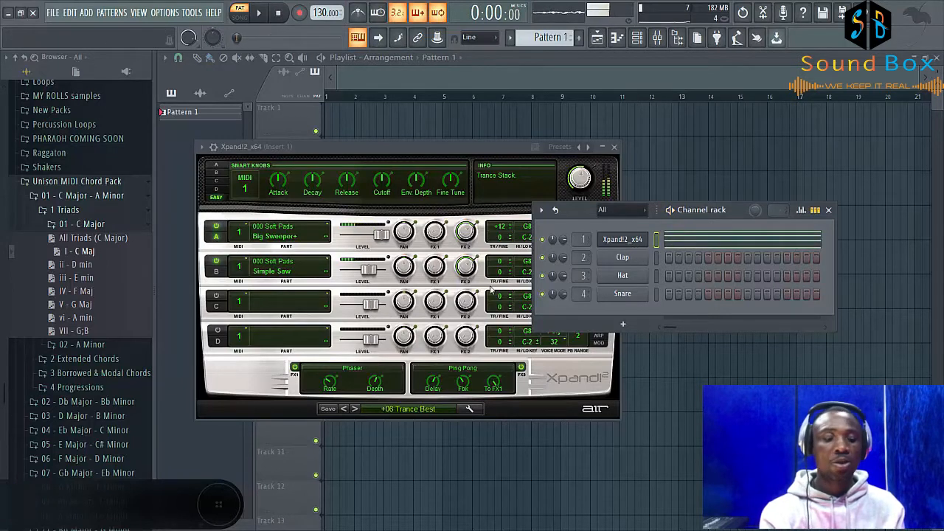
drag(76, 264, 639, 242)
key(space)
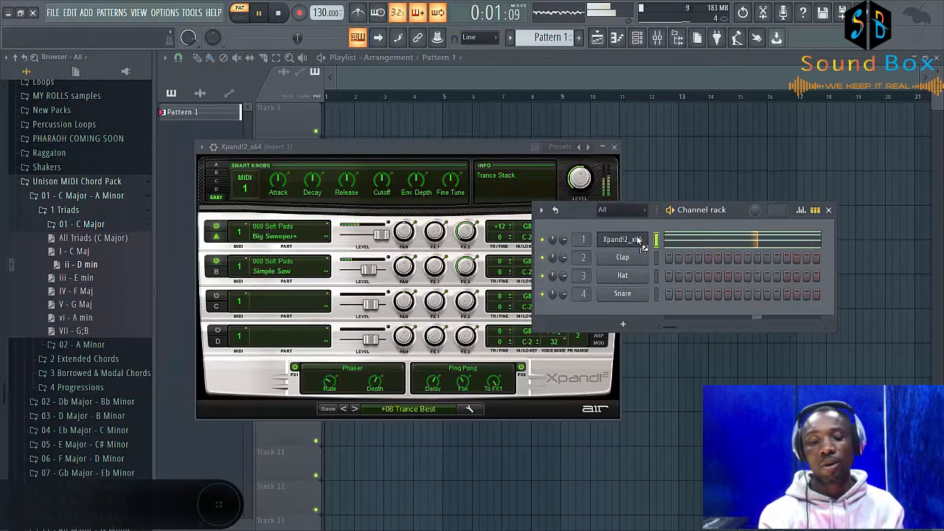
key(space)
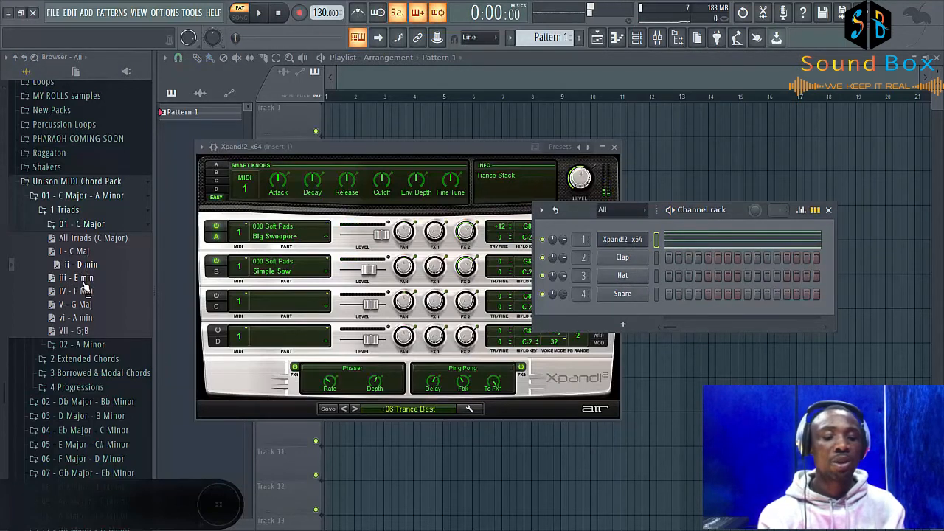
Audition the iii - E min, IV - F Maj, V - G Maj, vi - A min and VII - G;B chords one after another on the Xpand!2_x64 channel.
drag(82, 278, 616, 242)
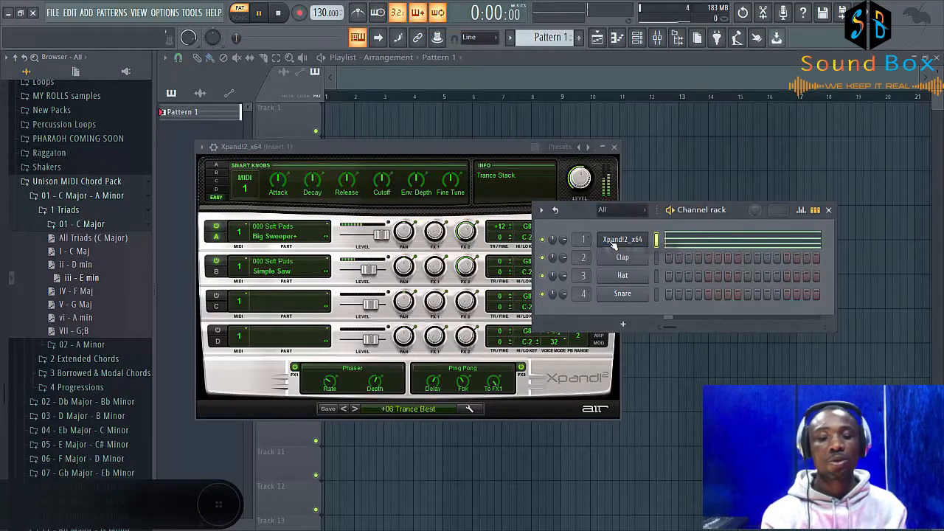
key(space)
drag(80, 291, 619, 247)
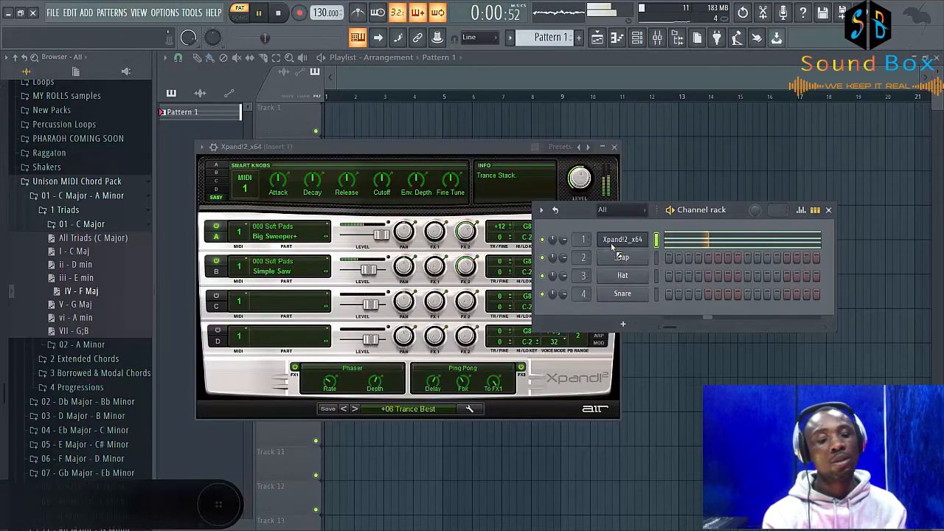
drag(80, 304, 643, 239)
drag(76, 317, 633, 239)
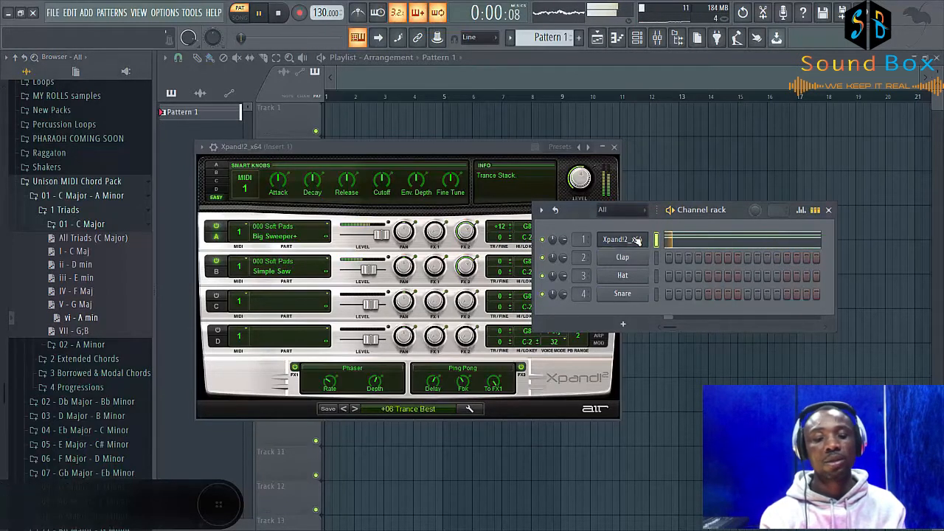
drag(79, 330, 621, 242)
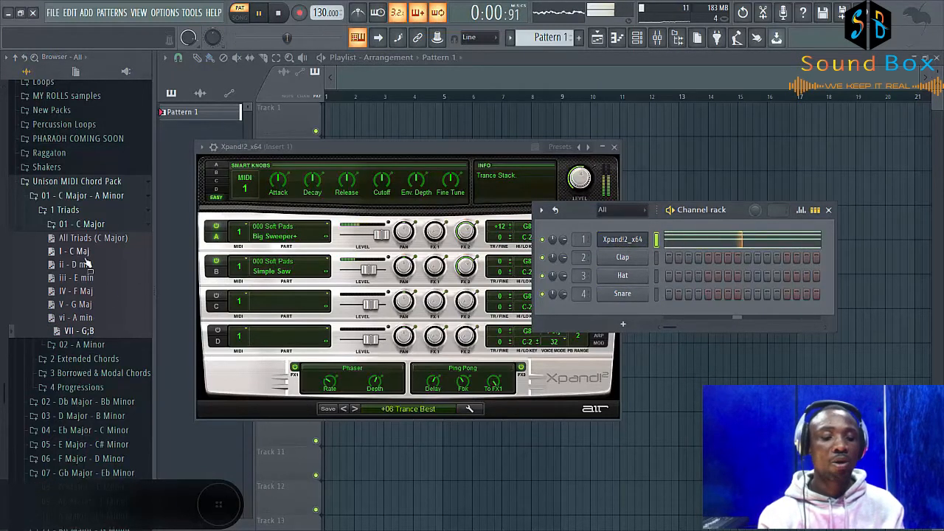
key(space)
Load the I - C Maj chord again, raise its notes one octave in the piano roll and play it.
drag(79, 257, 632, 245)
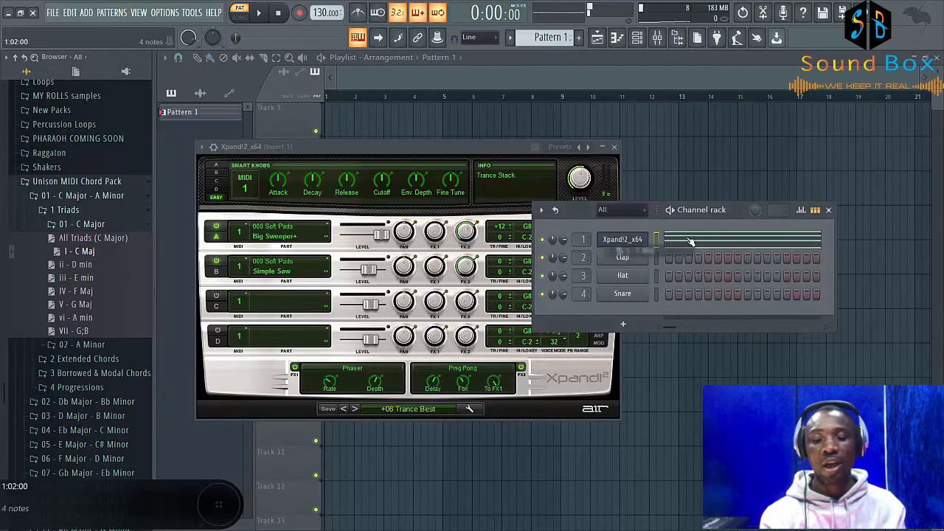
click(692, 240)
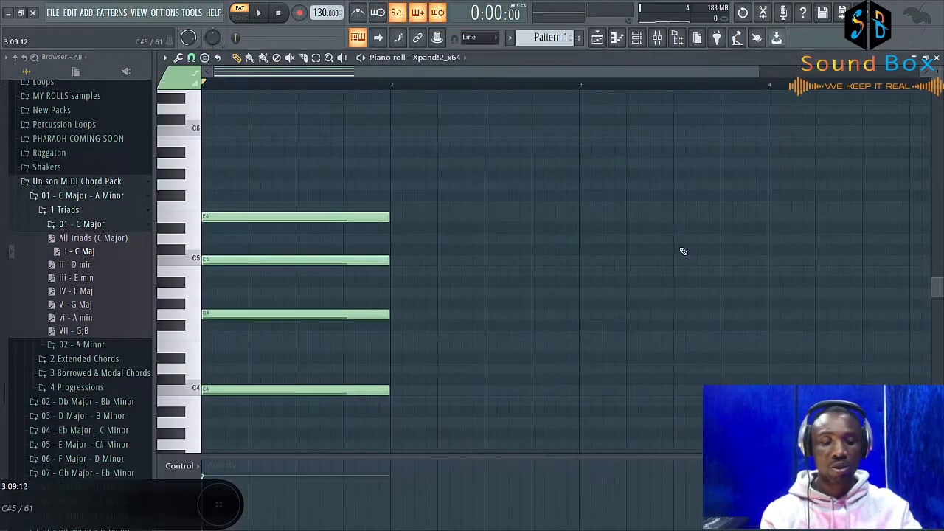
key(ctrl+Up)
key(space)
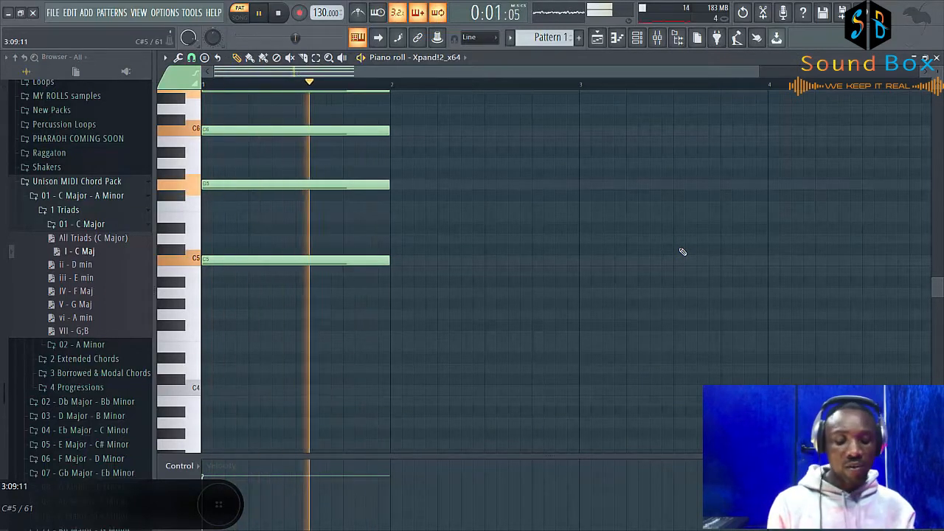
key(space)
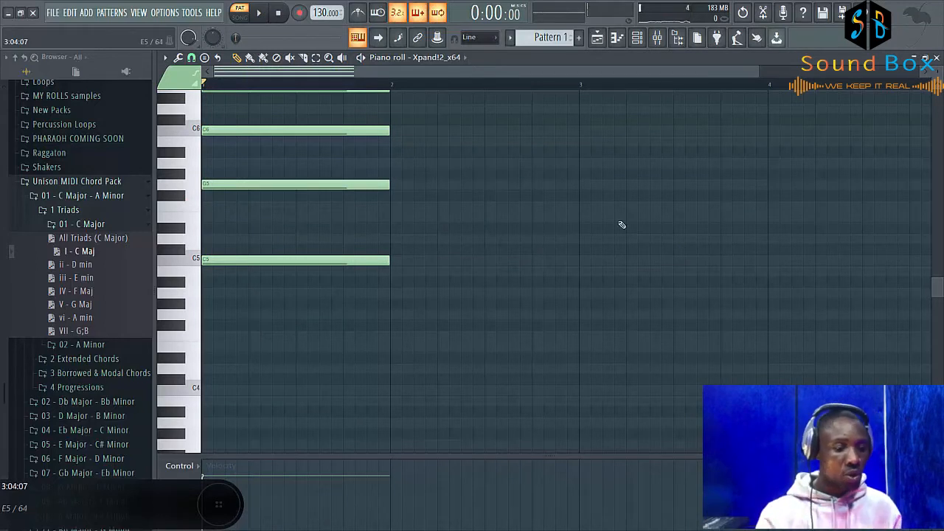
Load All Triads (C Major) onto the Xpand!2_x64 channel, play the sequence and show more of its bars in the piano roll.
click(638, 37)
mouse_move(102, 242)
mouse_down()
mouse_move(525, 235)
mouse_move(154, 255)
mouse_move(98, 243)
mouse_up()
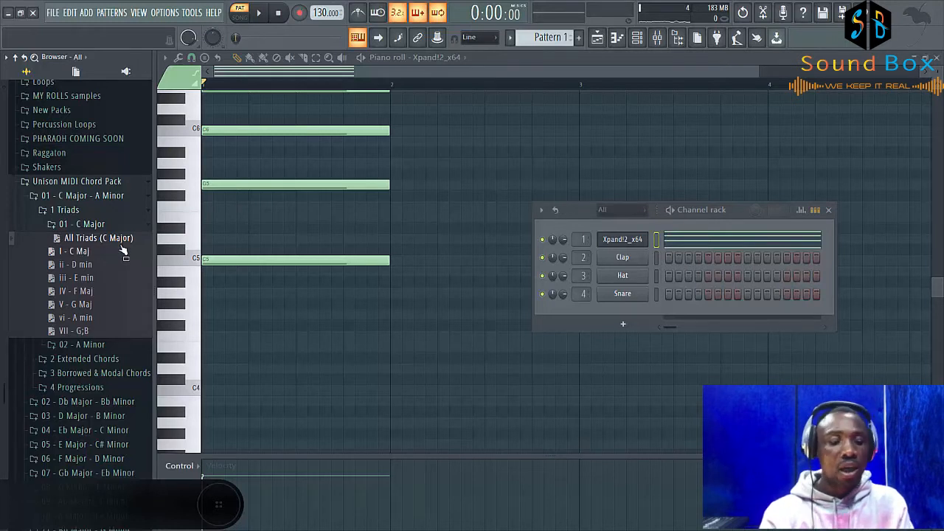
drag(111, 239, 629, 250)
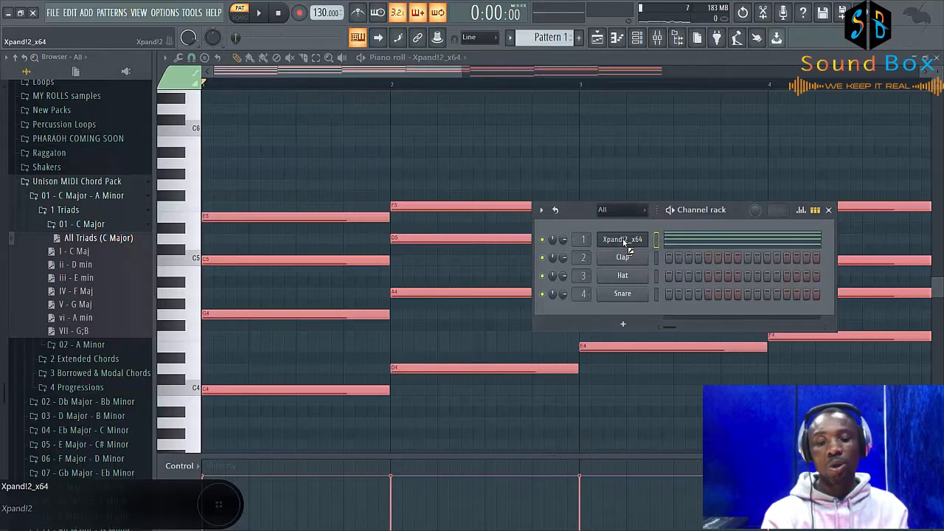
key(space)
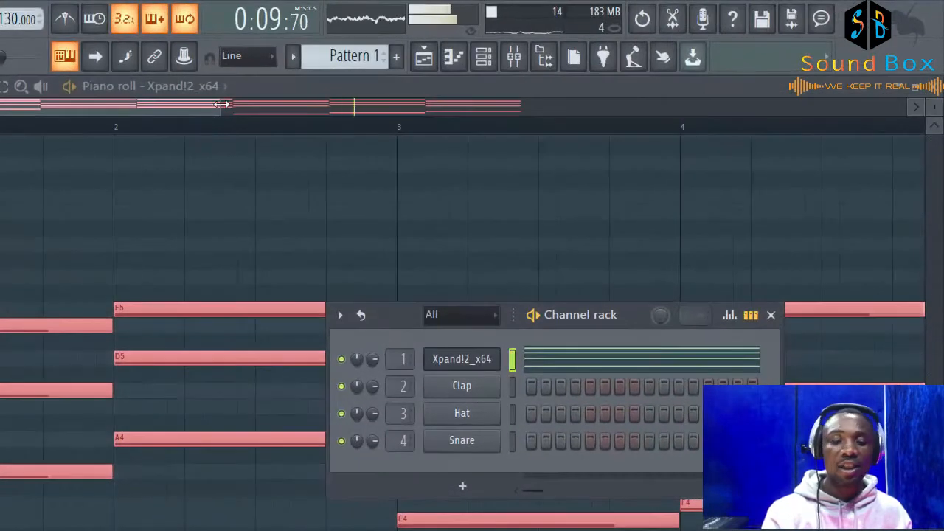
click(439, 78)
drag(233, 110, 621, 151)
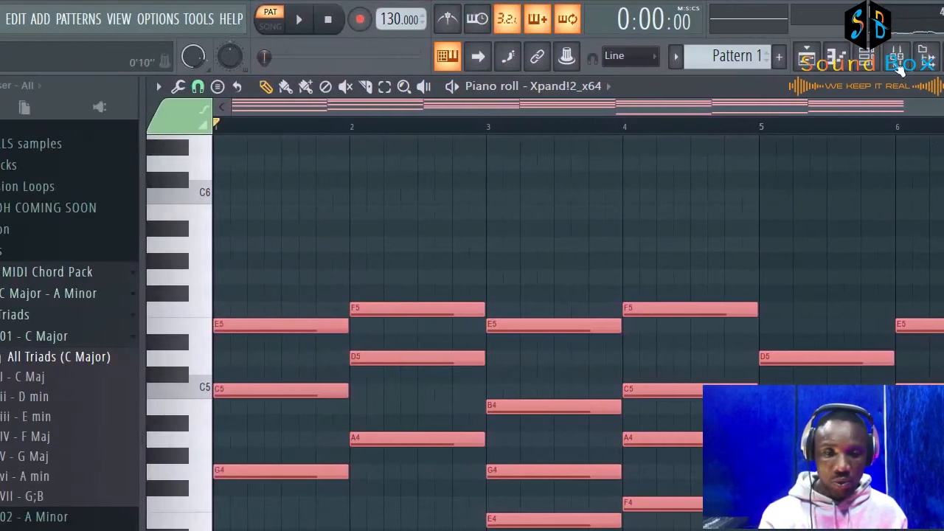
Bring back the Channel rack, collapse the 01 - C Major folder and expand the 02 - A Minor triads folder.
click(882, 63)
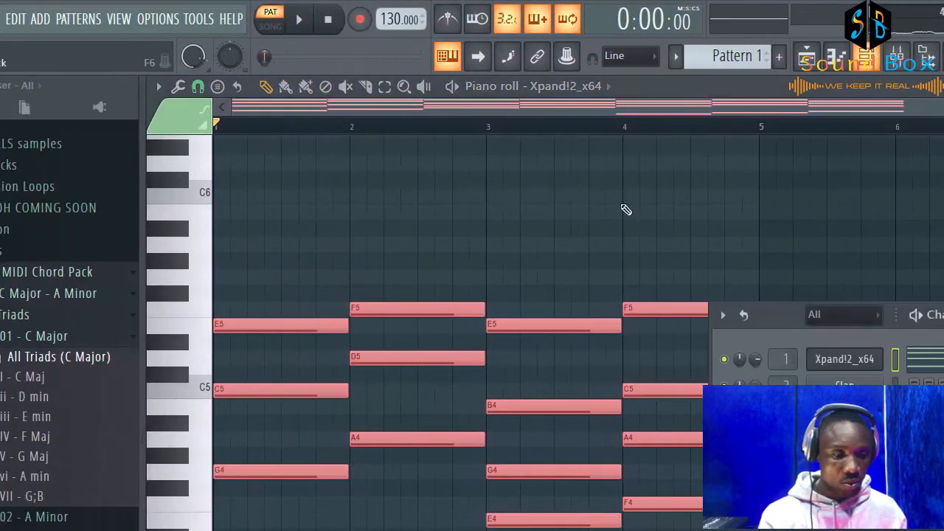
click(49, 339)
click(51, 358)
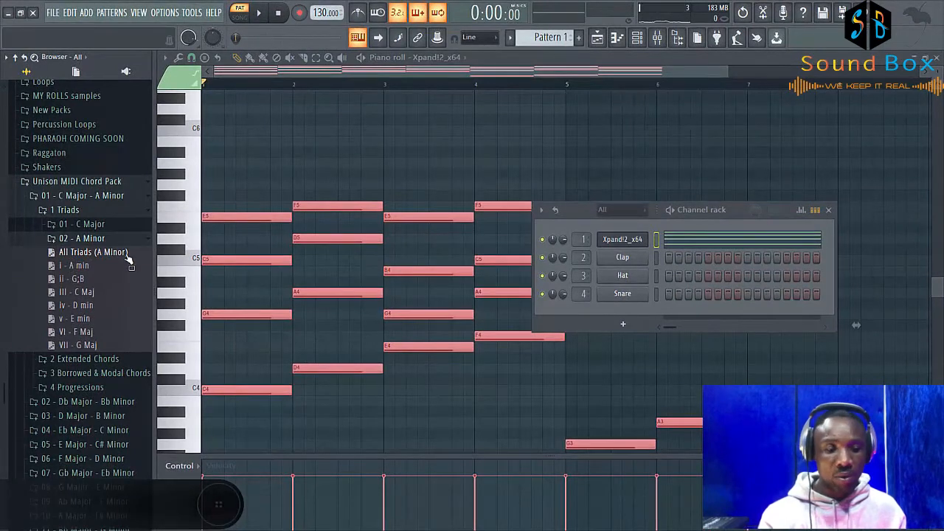
Audition the A minor triads i - A min, ii - G;B and III - C Maj one after another on the Xpand!2_x64 channel.
drag(80, 267, 632, 244)
key(space)
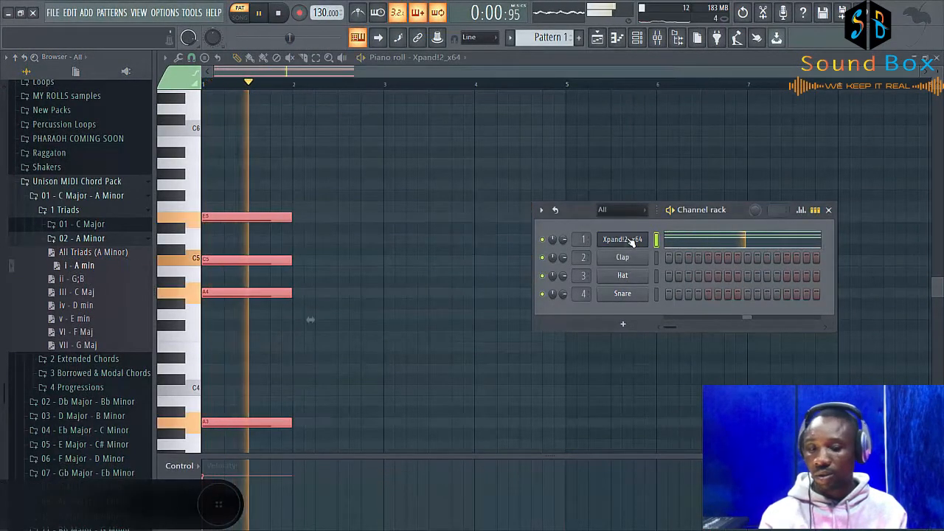
key(space)
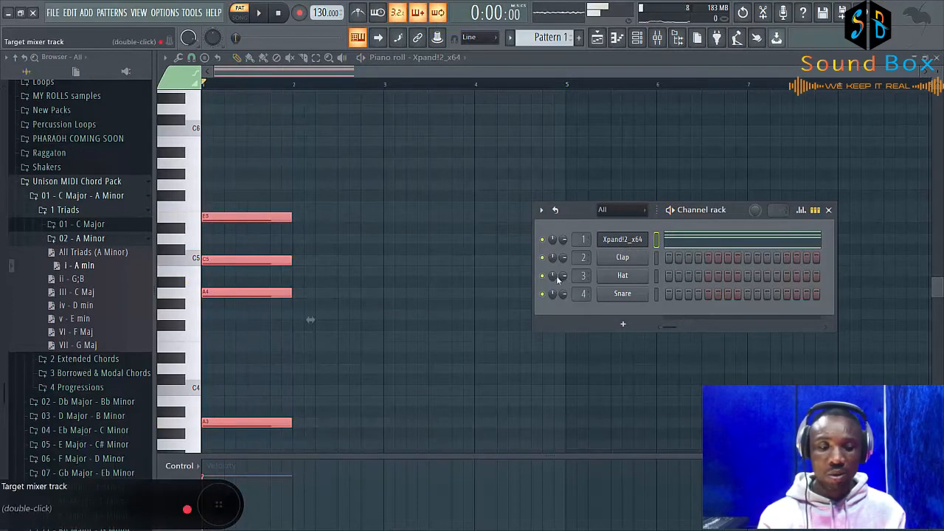
drag(85, 278, 624, 243)
key(space)
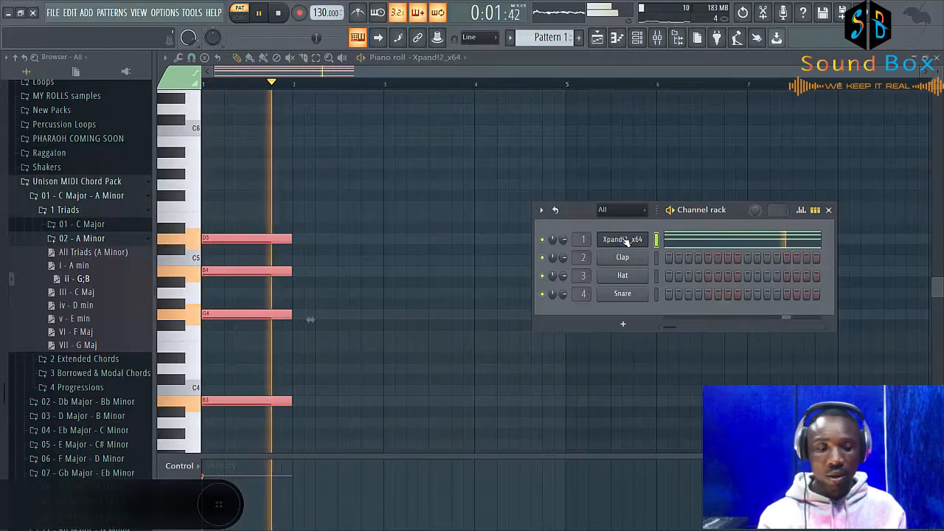
key(space)
drag(84, 297, 639, 241)
key(space)
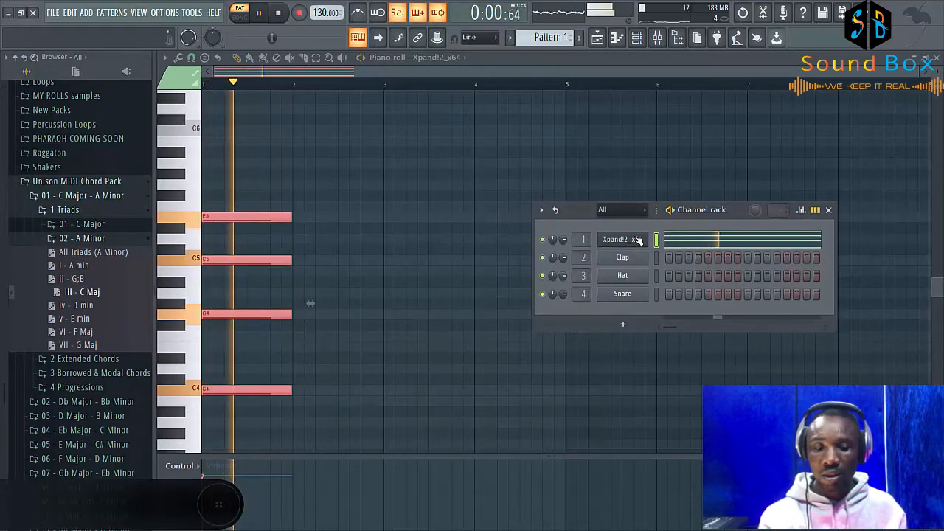
key(space)
Audition the iv - D min, v - E min, VI - F Maj and VII - G Maj triads in turn on the Xpand!2_x64 channel.
drag(81, 305, 633, 250)
key(space)
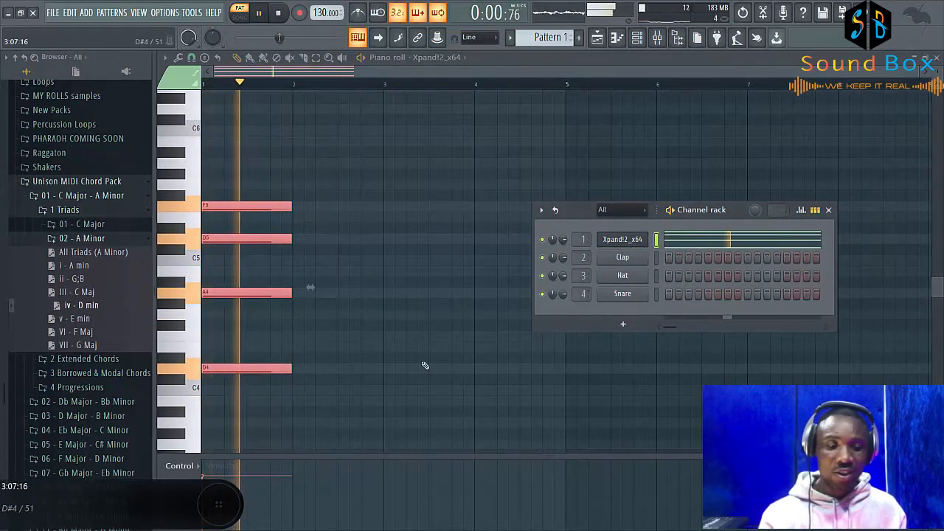
drag(81, 329, 624, 239)
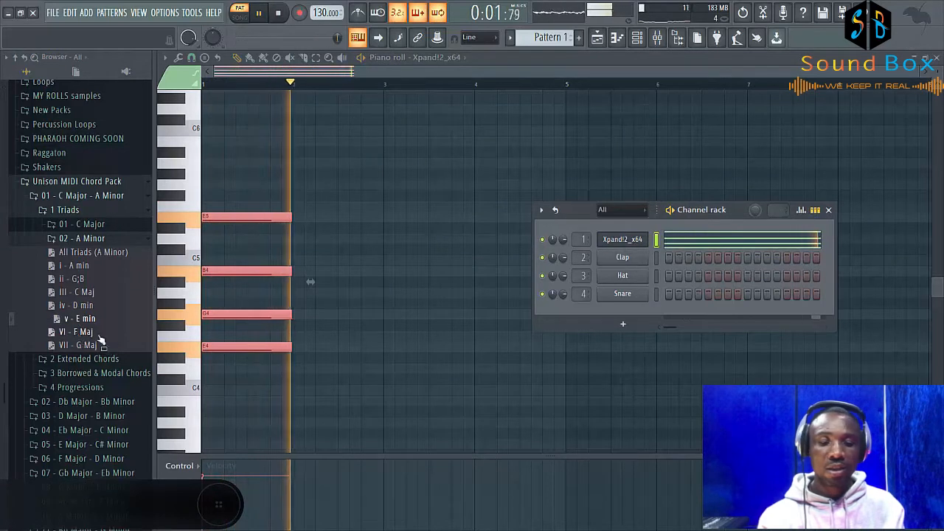
drag(99, 333, 626, 243)
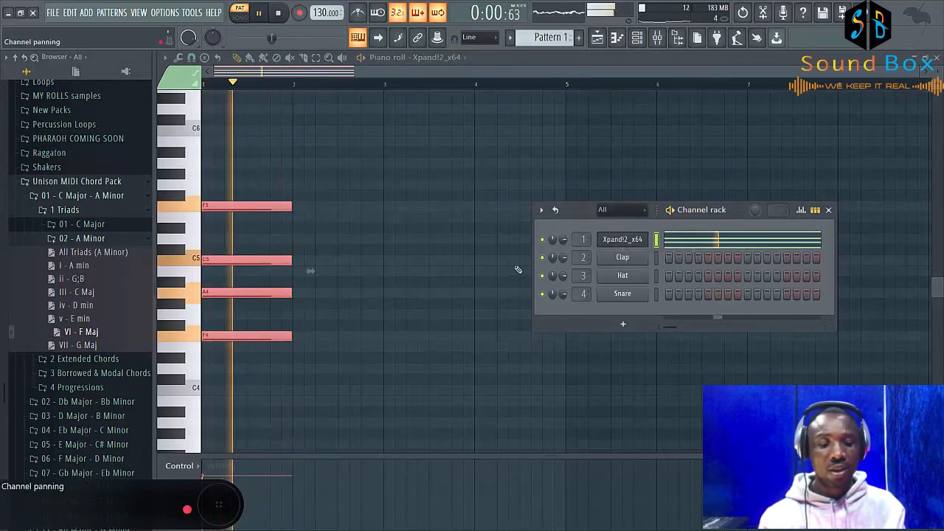
key(space)
drag(97, 348, 643, 239)
key(space)
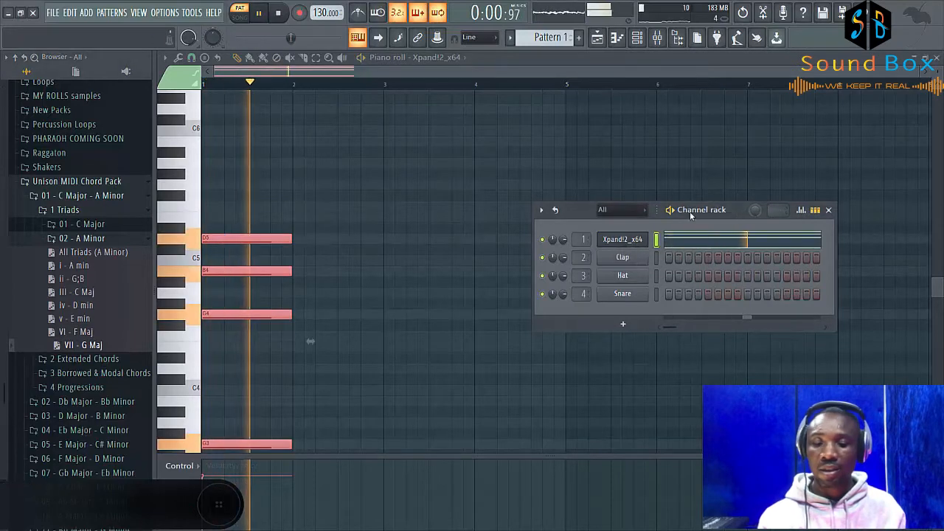
Move the Channel rack closer to the browser, stop playback and expand the 01 - C Major folder under 2 Extended Chords.
drag(763, 209, 601, 218)
key(F1)
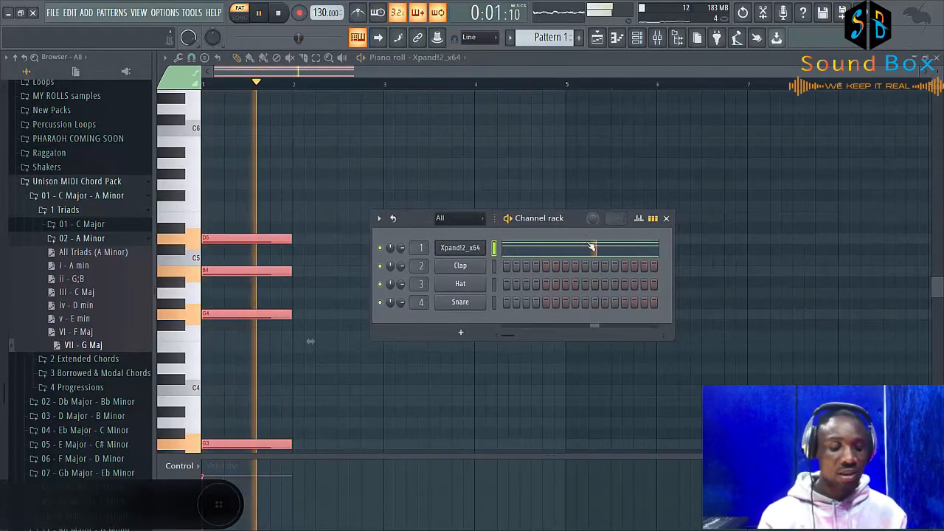
key(space)
scroll(81, 269, up, 1)
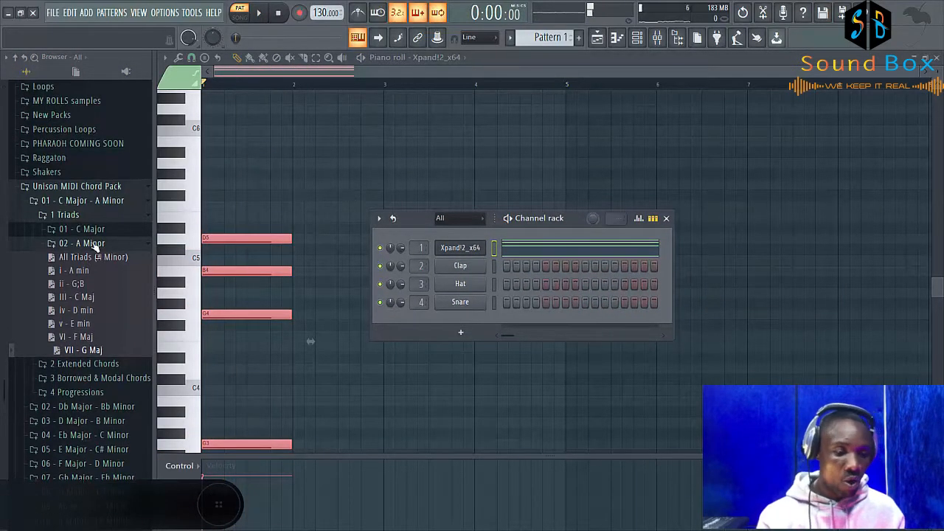
click(95, 244)
click(100, 260)
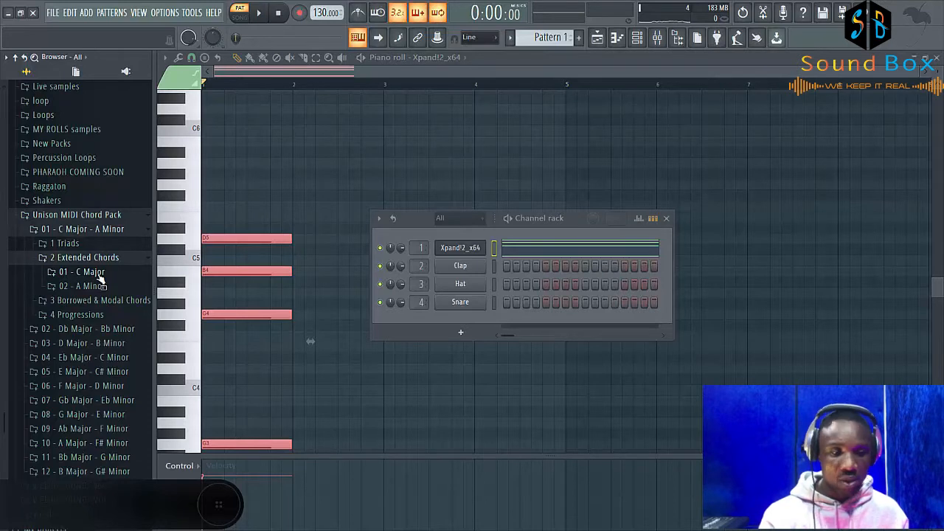
click(99, 273)
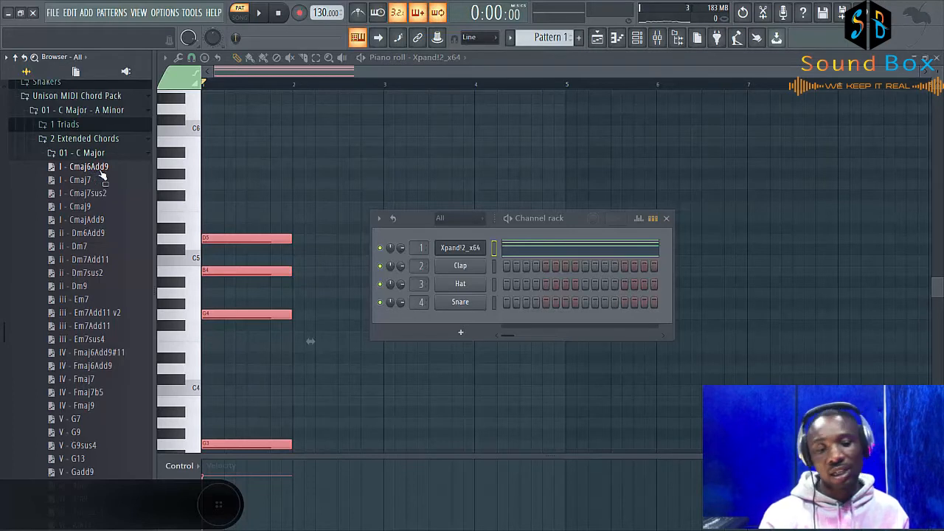
Load the extended chord I - Cmaj6Add9 onto the Xpand!2_x64 channel and play it.
drag(103, 175, 460, 253)
key(space)
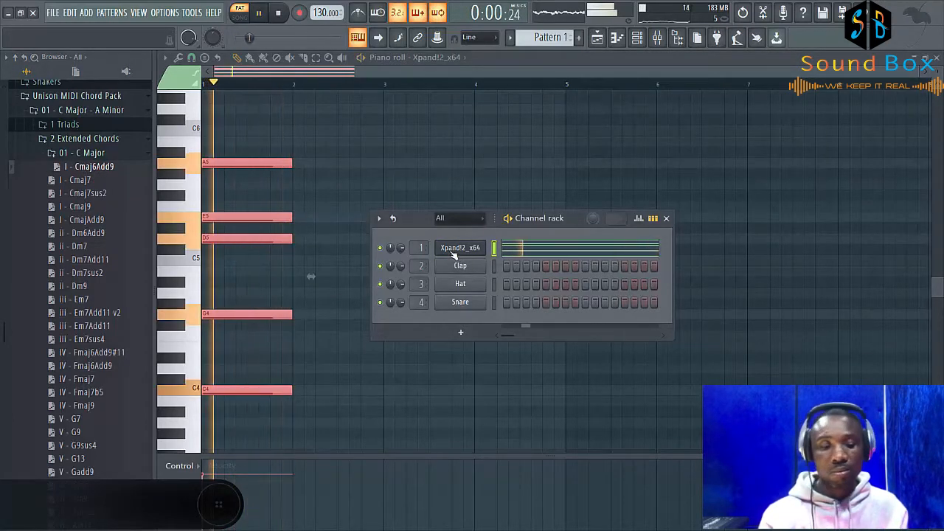
key(space)
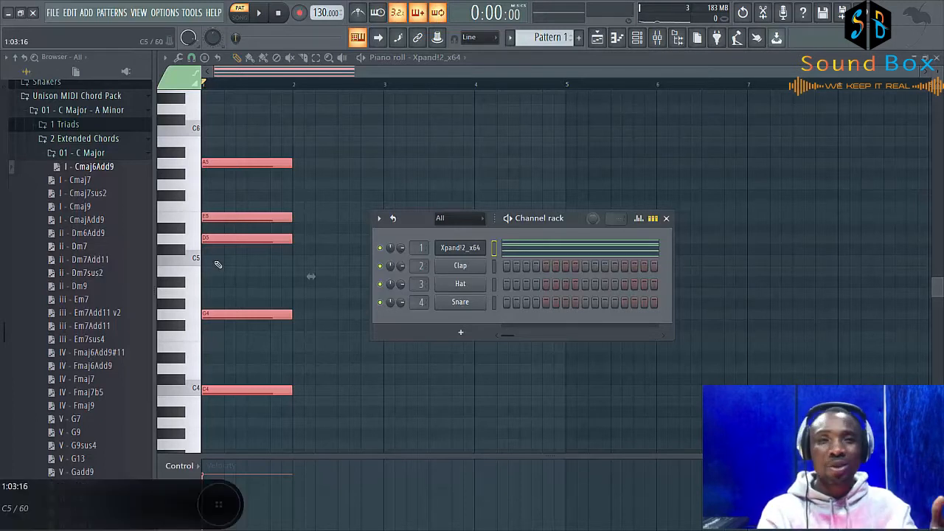
Swap to the 02 - A Minor extended chords folder, load i - Am7 onto the Xpand!2_x64 channel and play it.
click(89, 153)
click(101, 169)
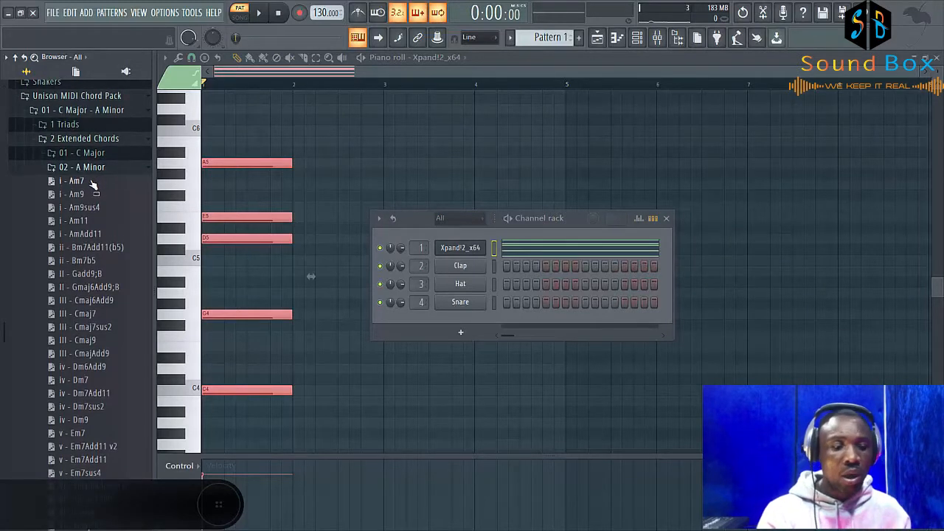
drag(82, 184, 464, 251)
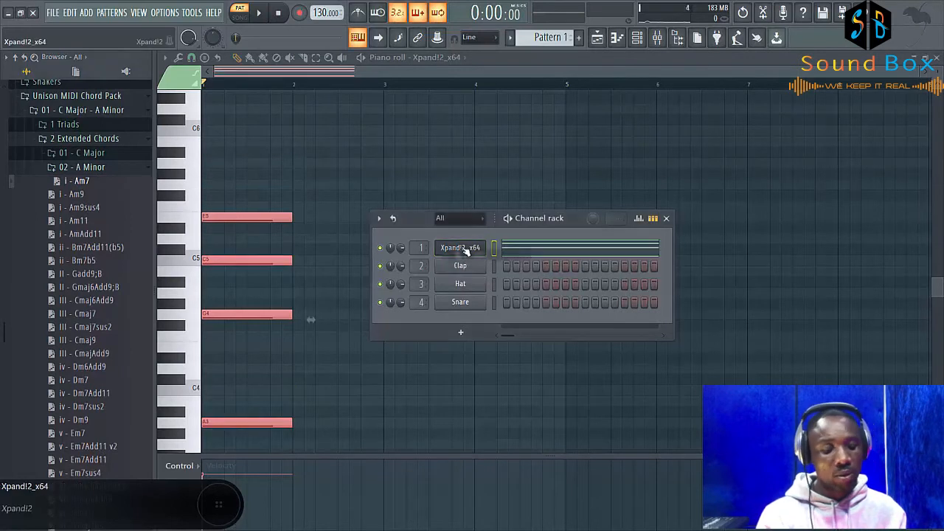
key(space)
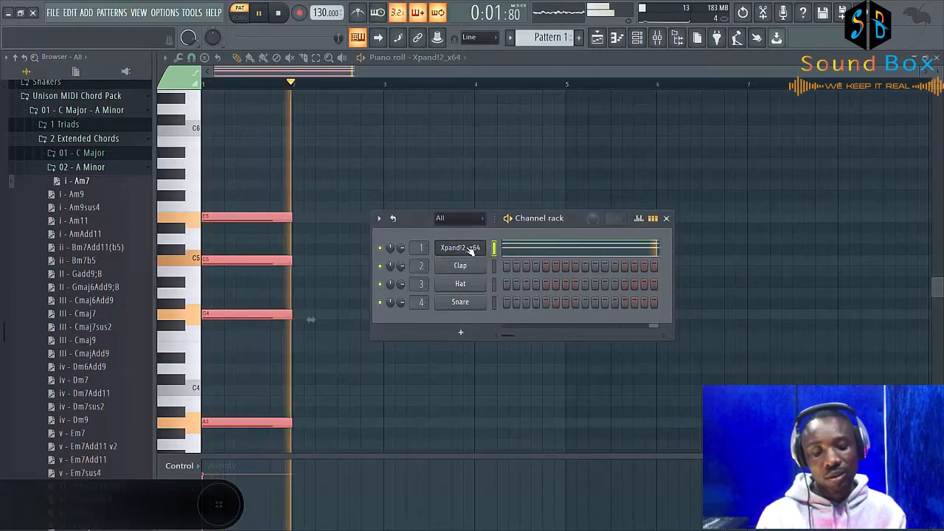
key(space)
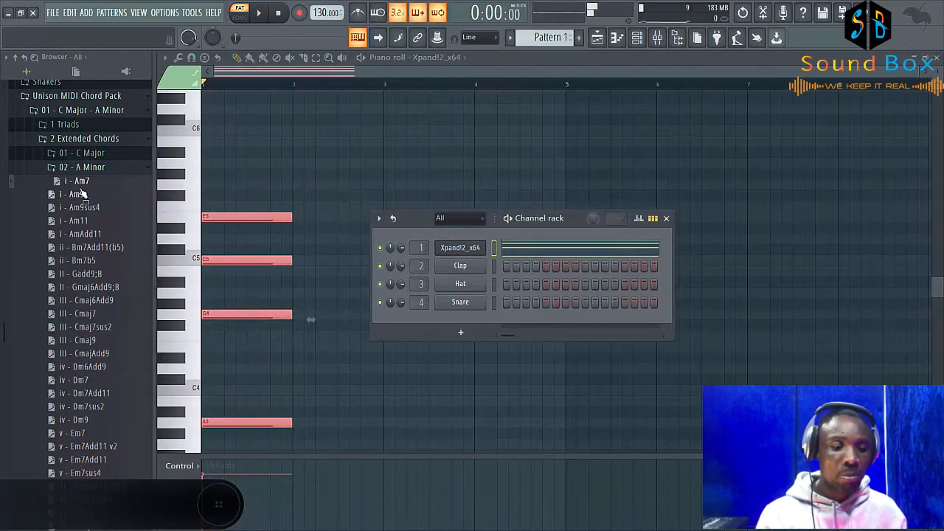
Audition i - Am9 and i - Am9sus4 on the Xpand!2_x64 channel and briefly check the channel's instrument window.
drag(77, 194, 457, 251)
key(space)
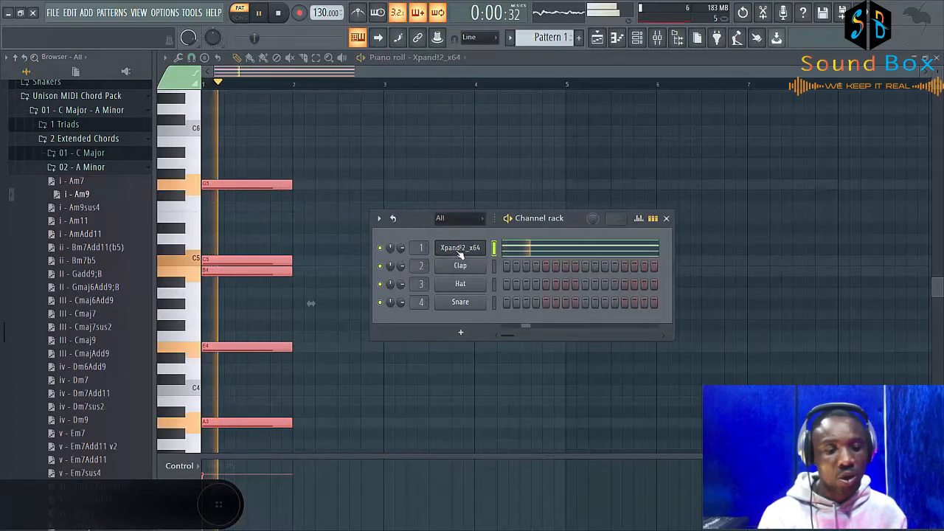
drag(81, 207, 461, 255)
key(space)
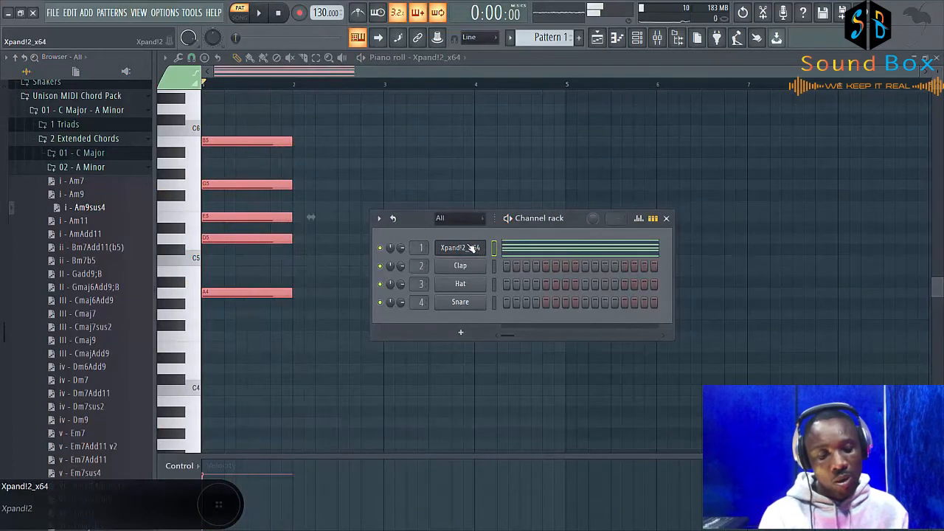
key(space)
click(471, 249)
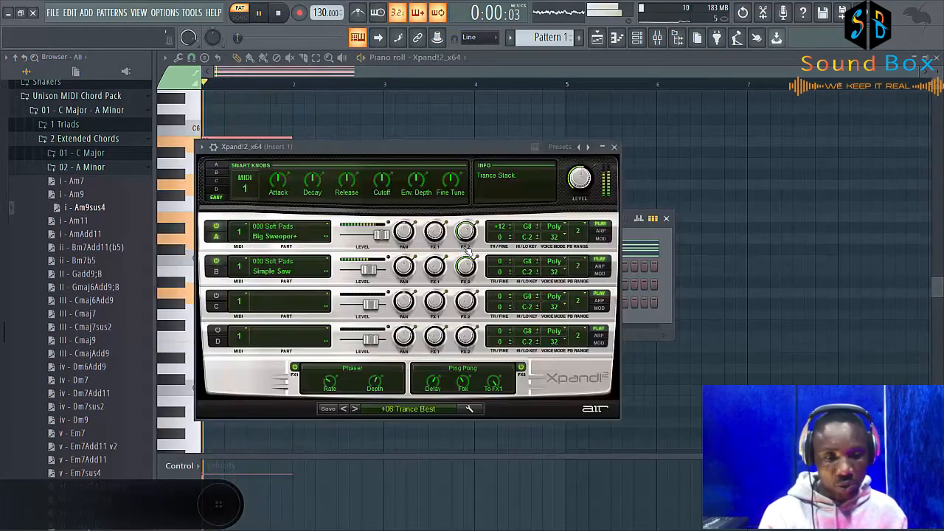
click(614, 146)
key(space)
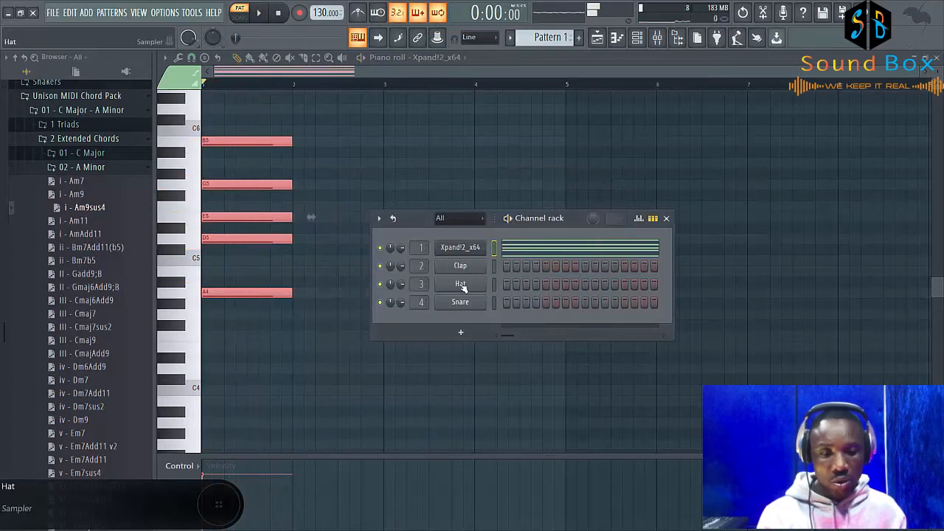
Replace the Hat channel with an Xpand!2_x64 instrument and load its Ambience + FX preset +11 Flatliner.
right_click(463, 287)
mouse_move(519, 385)
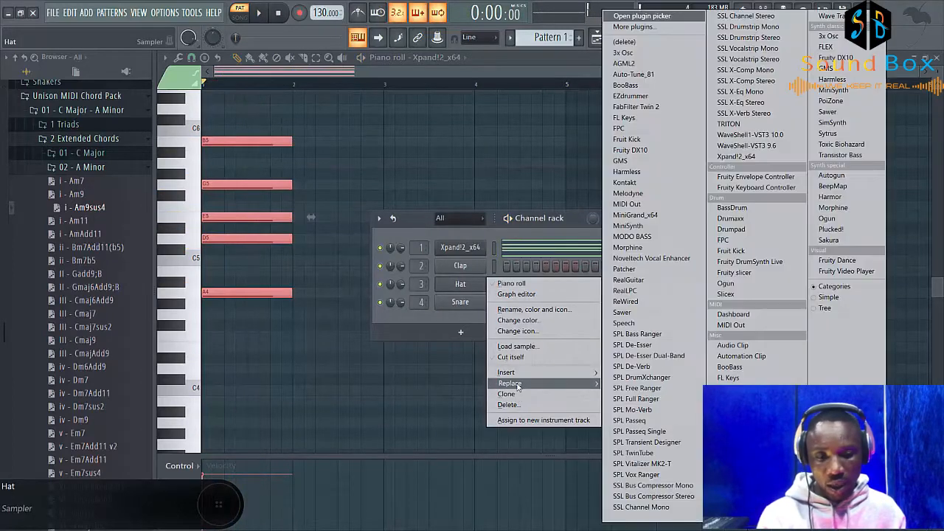
click(737, 157)
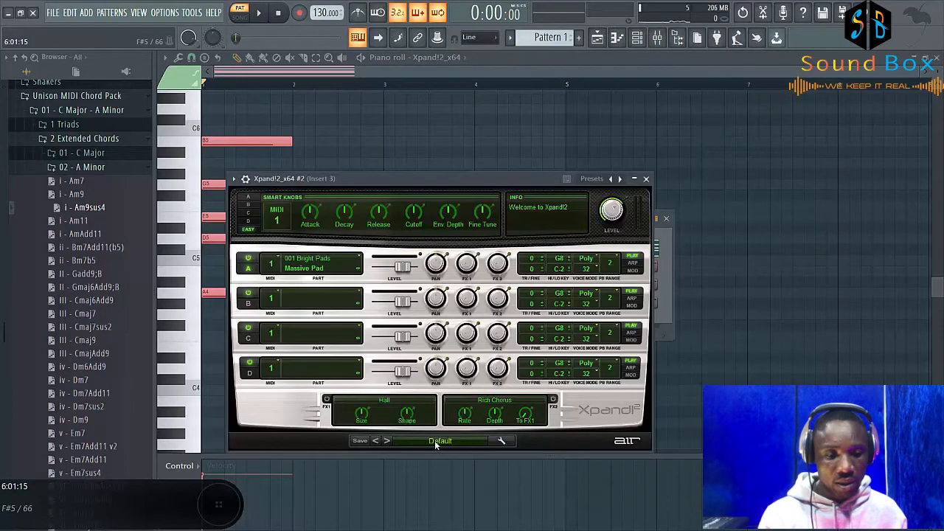
click(440, 441)
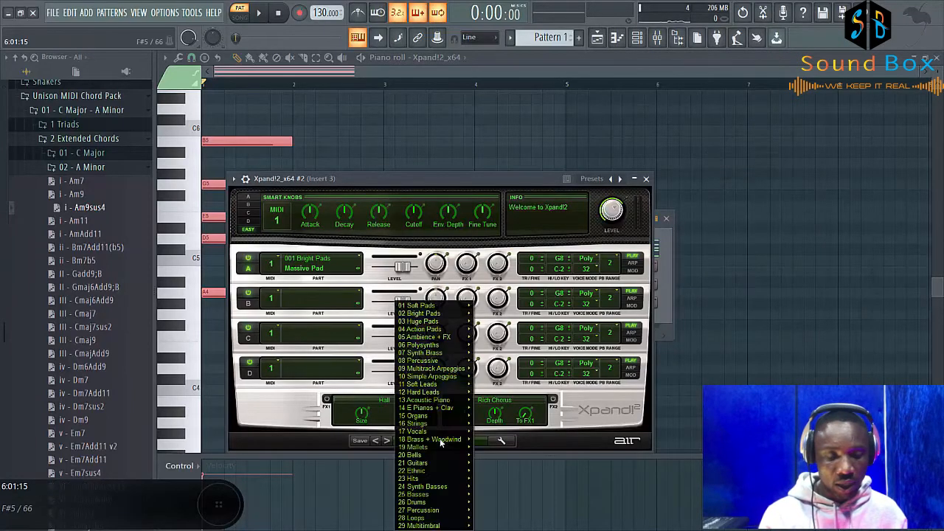
mouse_move(430, 347)
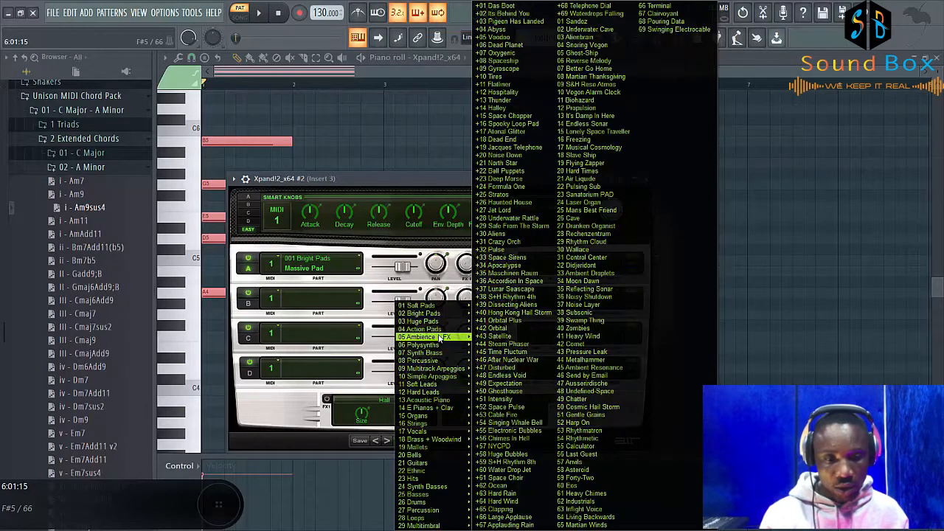
click(502, 84)
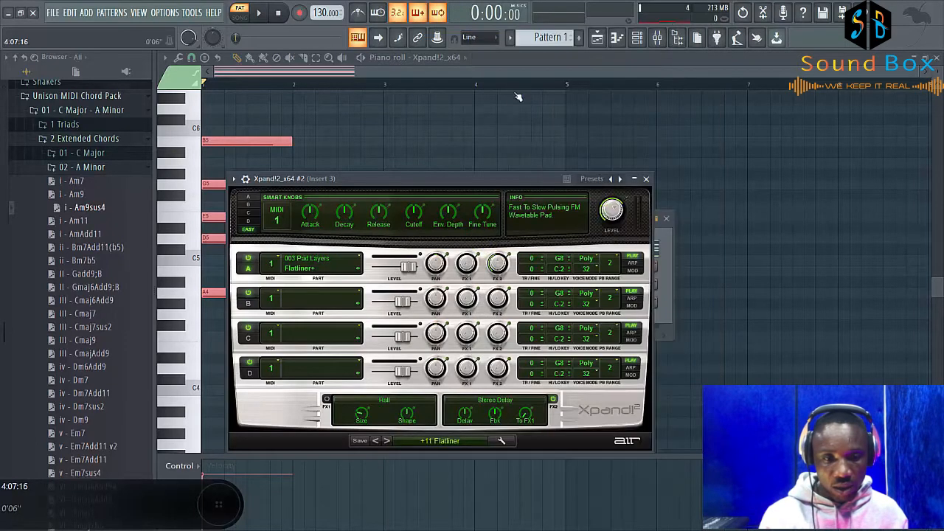
click(646, 179)
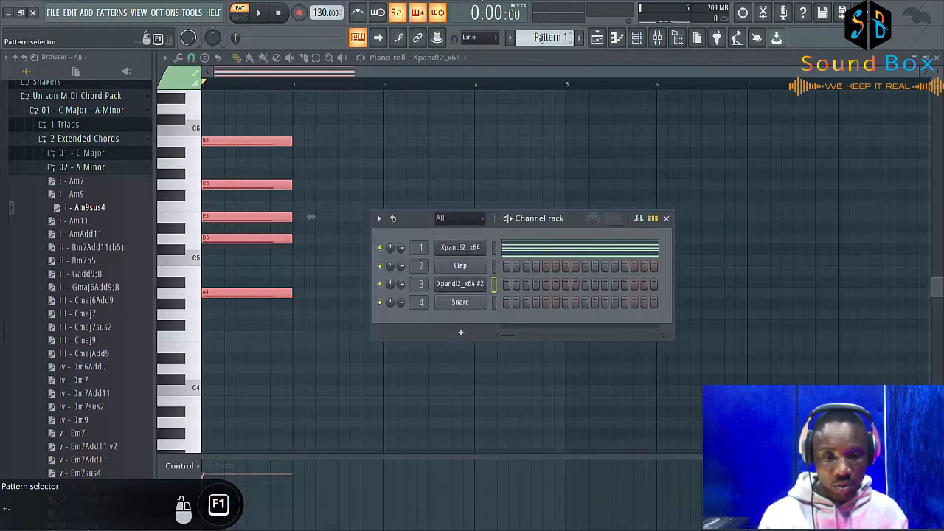
Switch to Pattern 2, load the i - Am9sus4 chord onto the Xpand!2_x64 #2 channel and play it.
scroll(550, 37, up, 1)
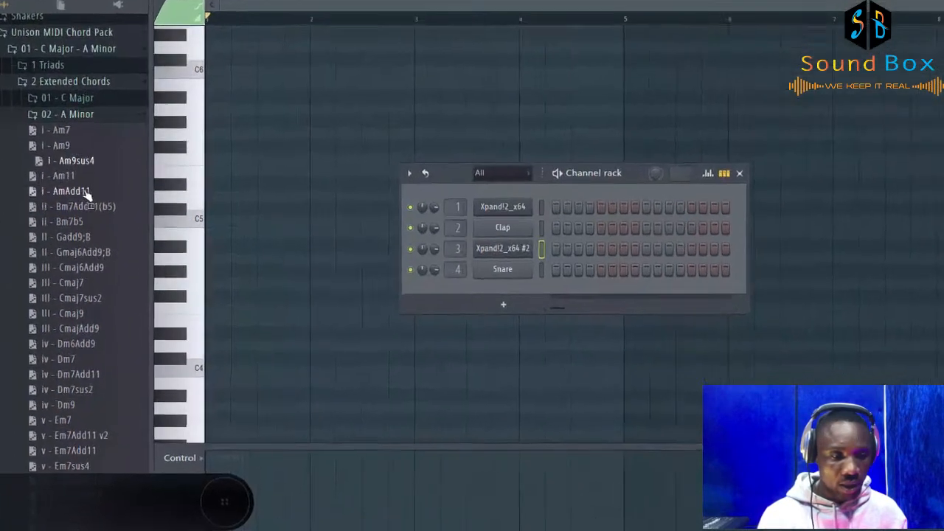
drag(84, 207, 459, 288)
drag(601, 173, 619, 168)
key(space)
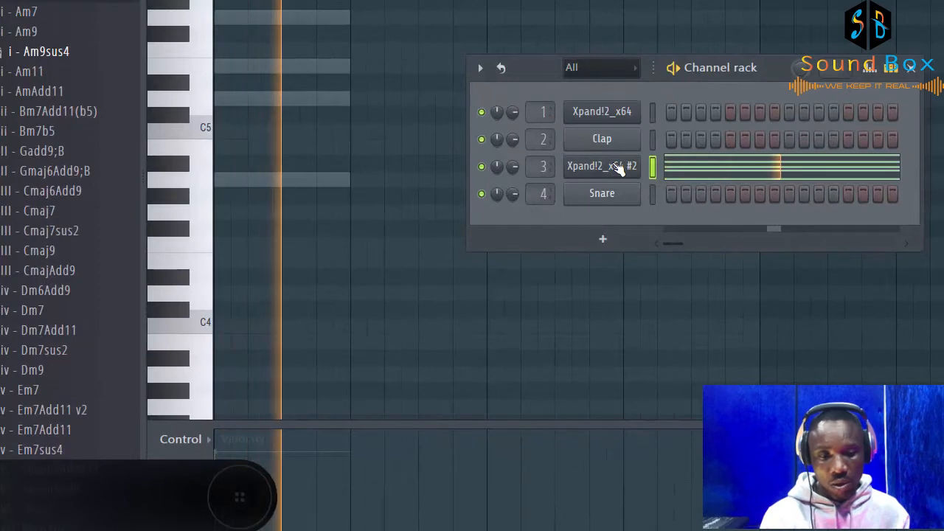
Step the Xpand!2_x64 #2 preset forward from +11 Flatliner to +16 Spooky Loop Pad while auditioning the chord.
click(616, 166)
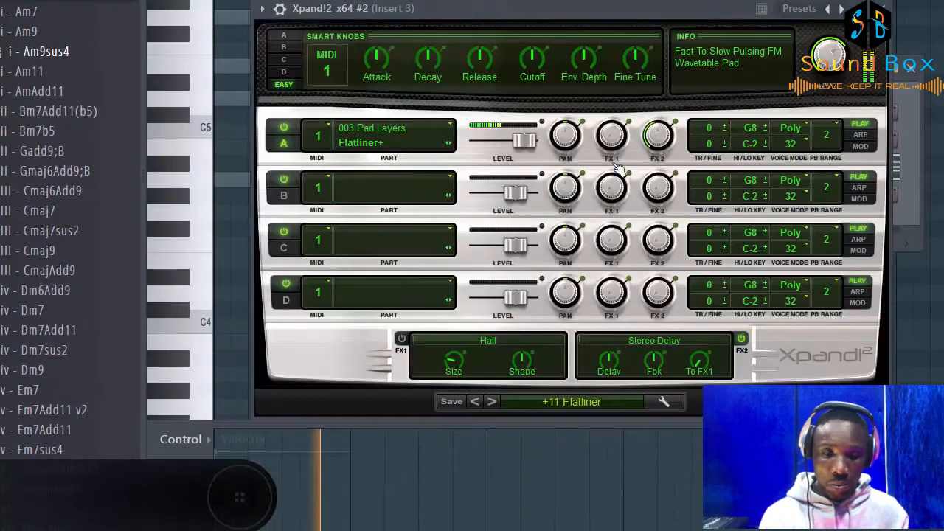
click(490, 402)
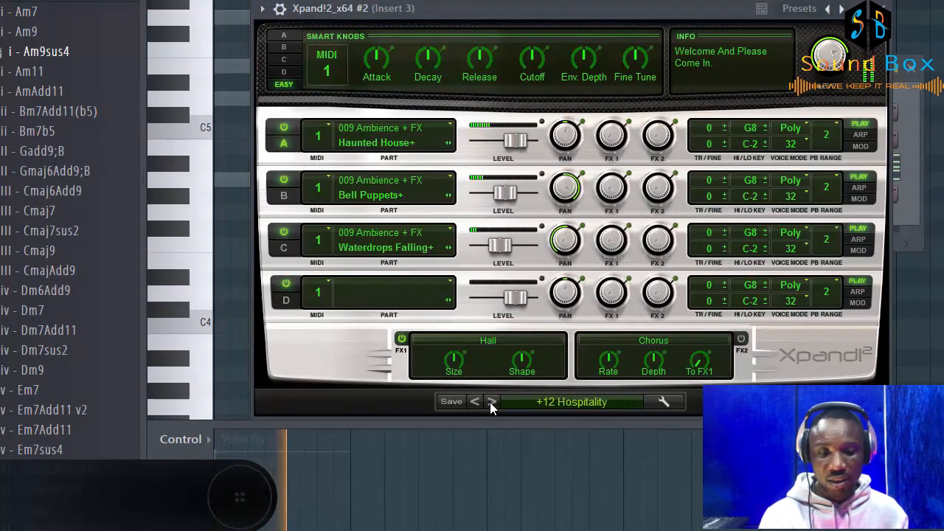
click(490, 402)
click(490, 402)
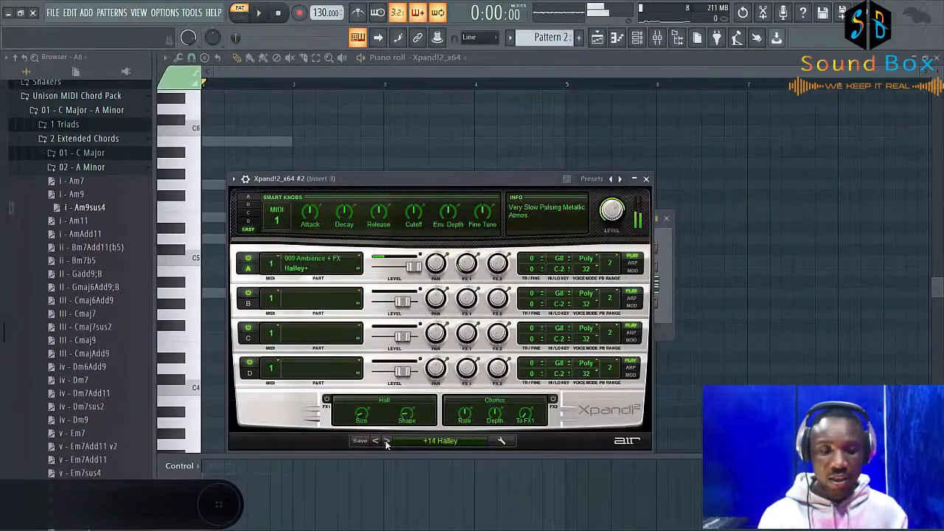
click(491, 401)
key(space)
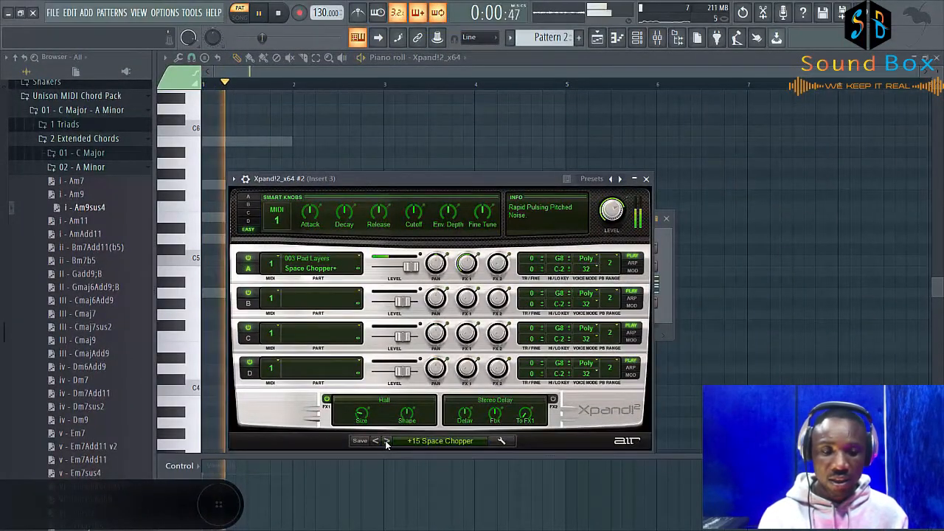
click(385, 440)
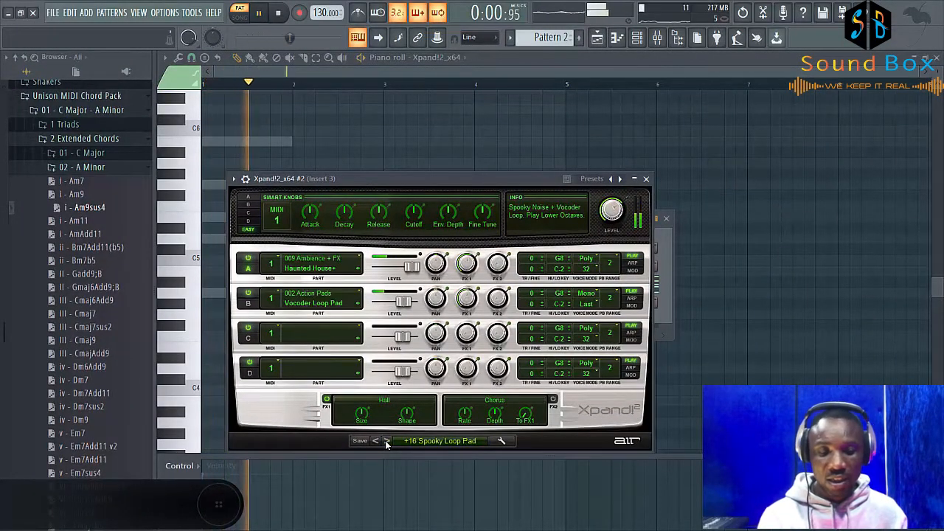
Try the +17 Atonal Glitter and +18 Dead End presets on Xpand!2_x64 #2, returning to +16 Spooky Loop Pad.
click(386, 441)
click(387, 440)
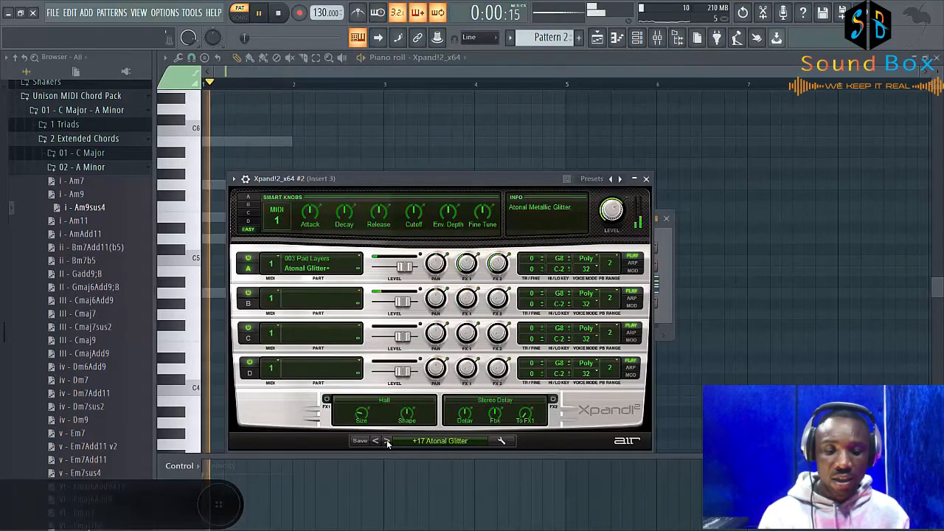
key(space)
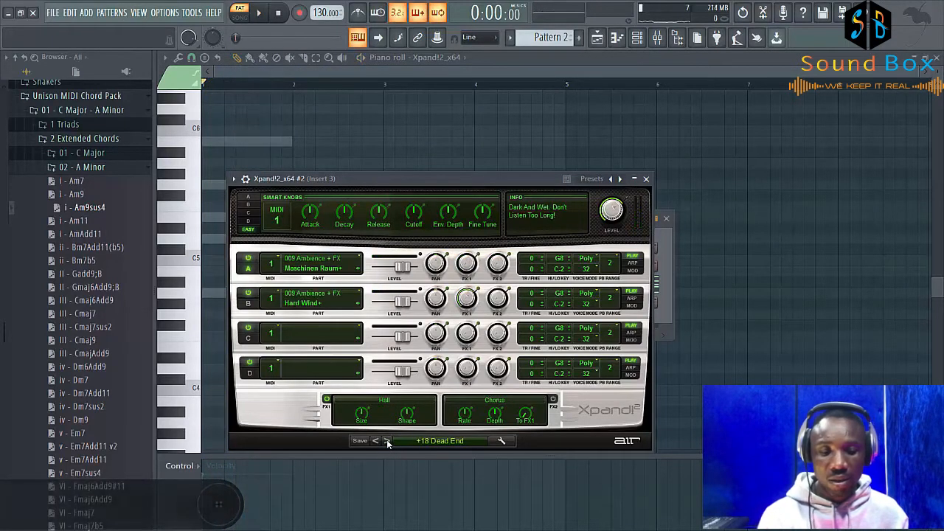
key(space)
click(377, 441)
click(377, 441)
key(space)
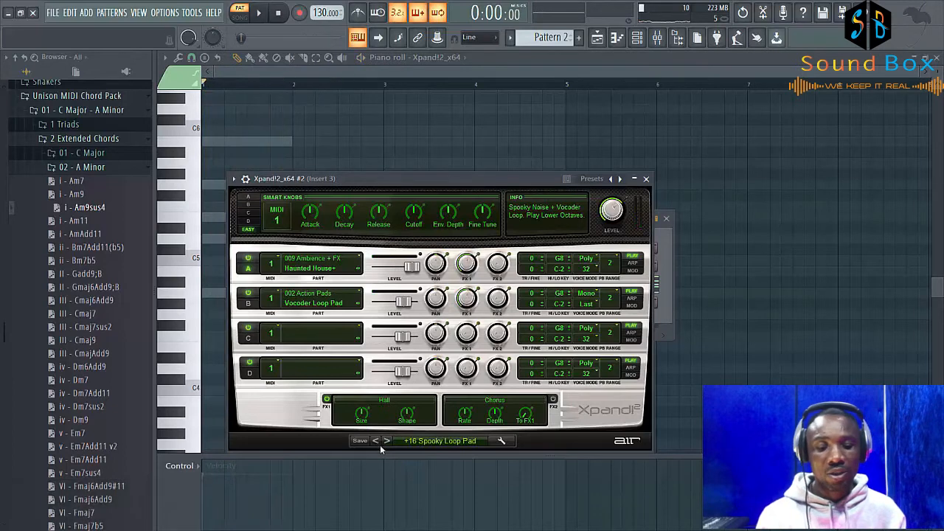
Play the i - Am9sus4 chord with +16 Spooky Loop Pad and close the Xpand!2_x64 #2 instrument window.
key(space)
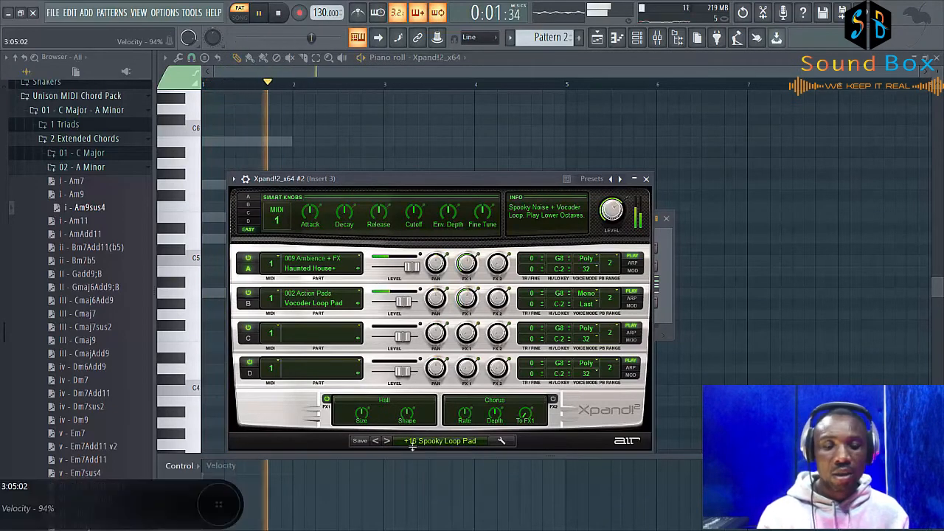
click(645, 178)
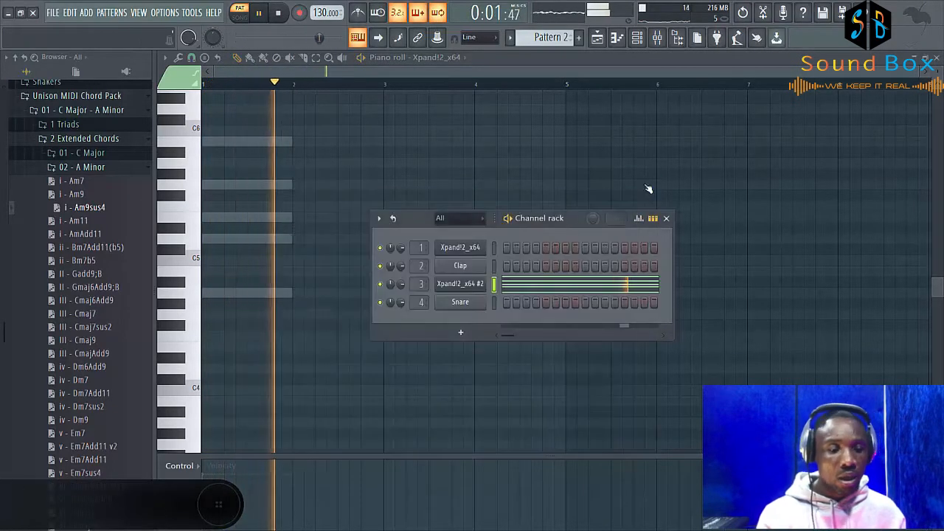
key(space)
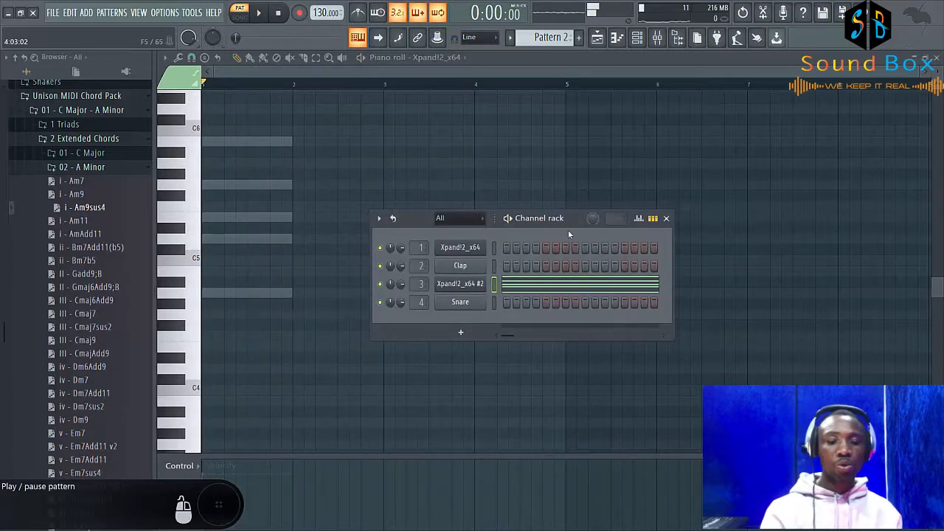
Load Major Prog 1 (I-V-vi-IV) from the Diatonic Triads progressions onto Xpand!2_x64 #2 in Pattern 2 and play it.
click(82, 168)
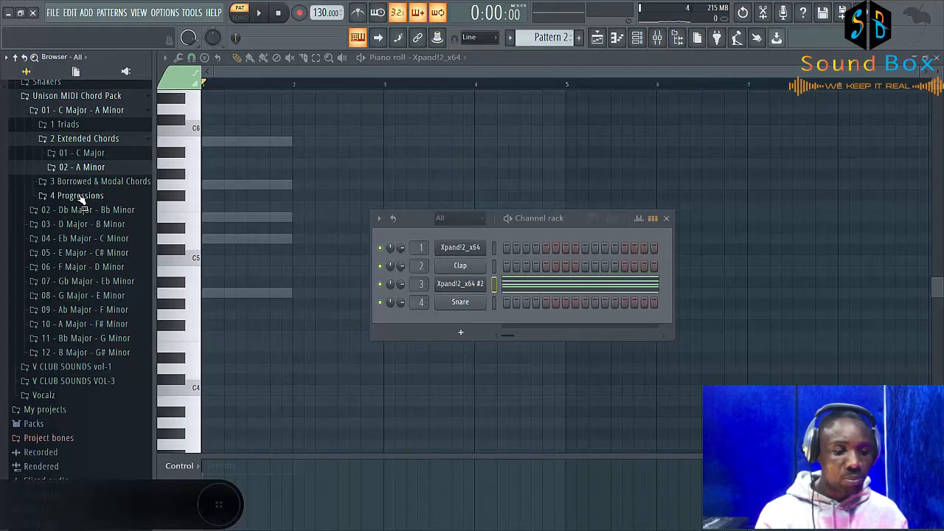
click(81, 198)
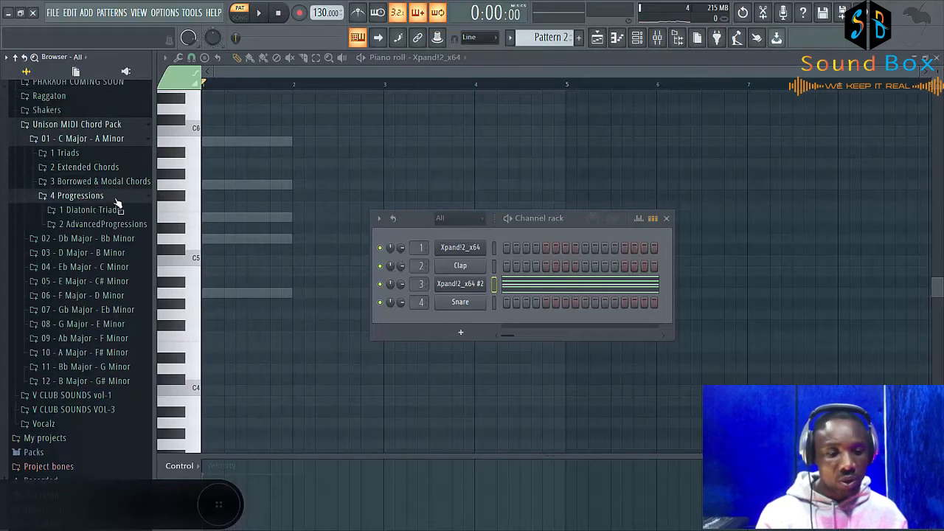
click(92, 210)
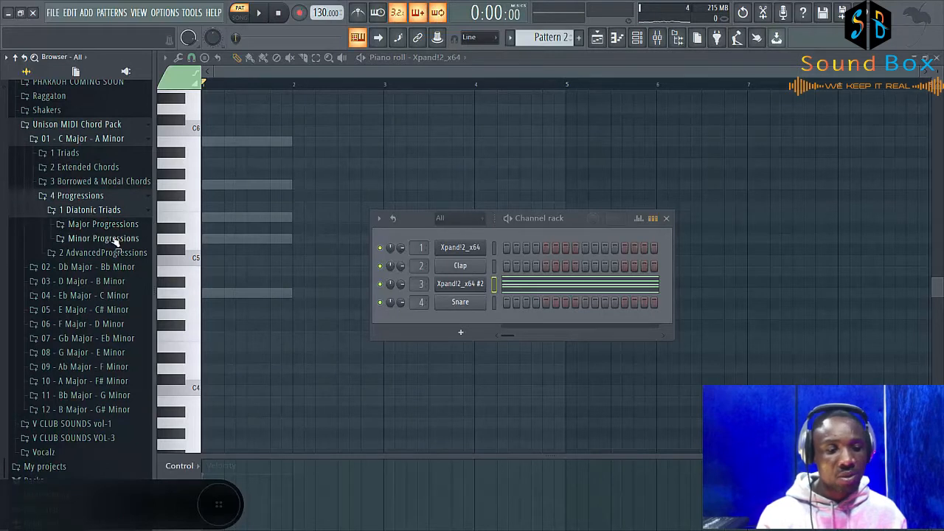
click(116, 225)
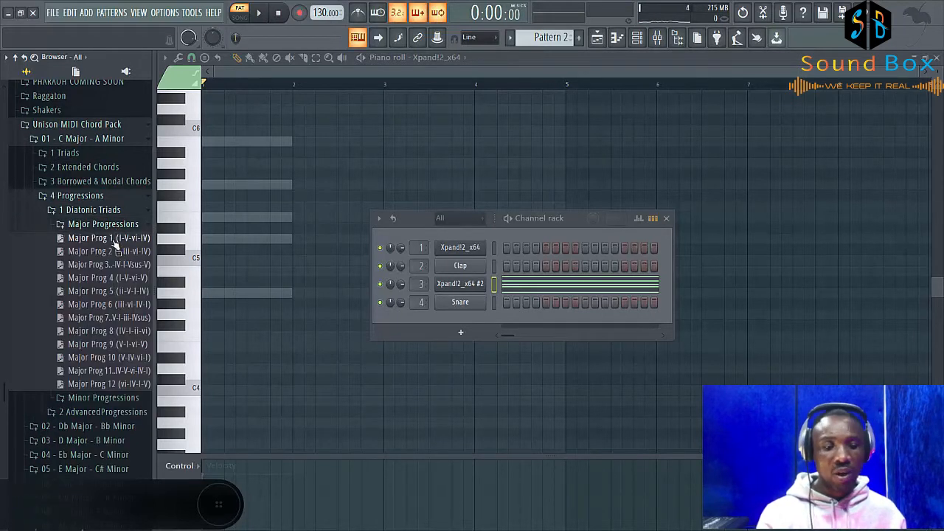
drag(114, 241, 463, 289)
key(space)
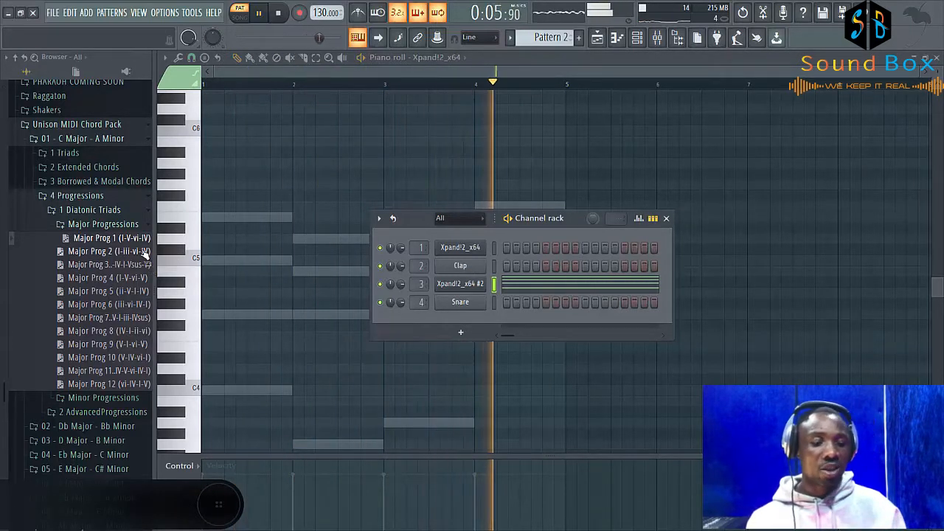
key(space)
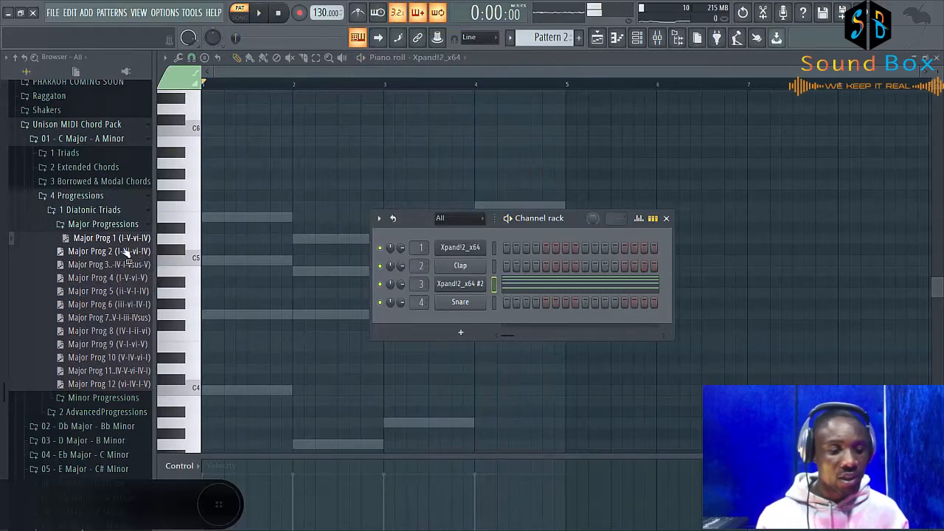
Load Major Prog 2 (I-iii-vi-IV) onto Xpand!2_x64 #2 in Pattern 2 and onto Xpand!2_x64 in Pattern 1, playing the latter.
drag(126, 253, 449, 282)
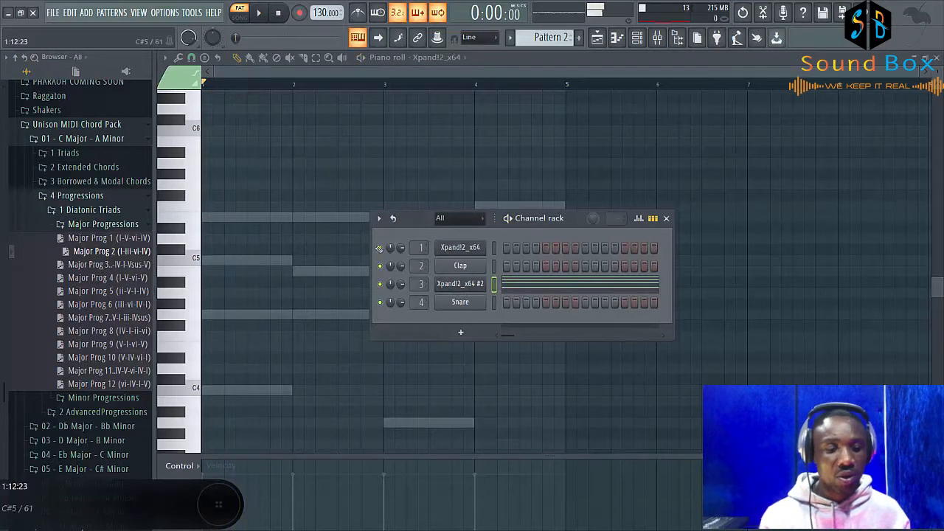
scroll(551, 37, down, 1)
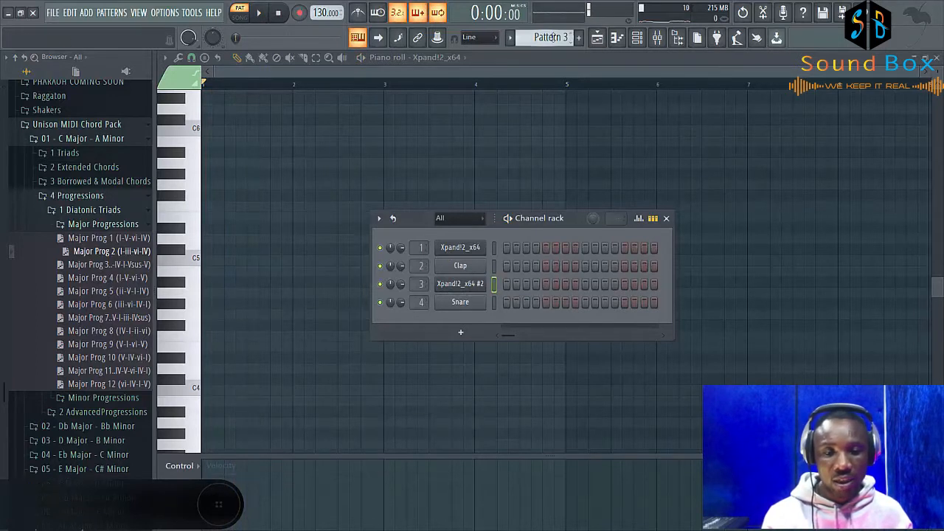
scroll(551, 37, up, 2)
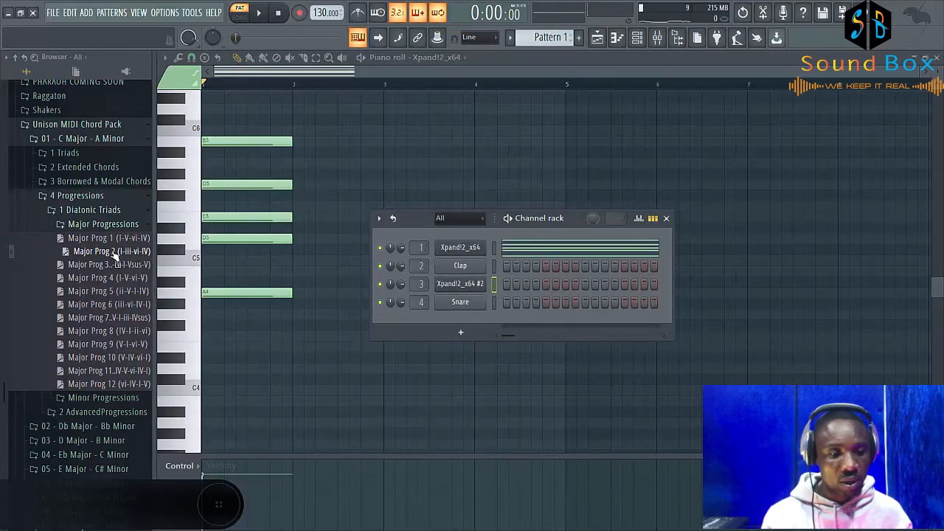
drag(114, 253, 468, 249)
key(space)
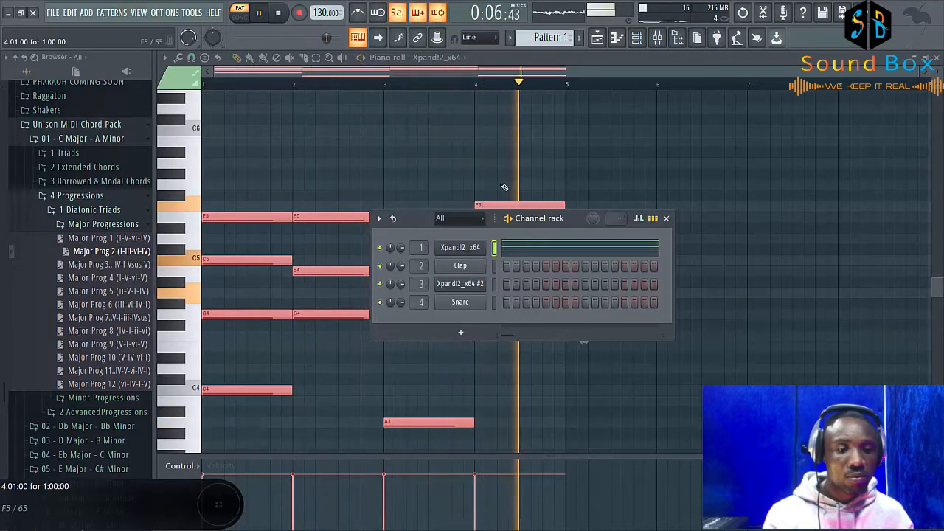
key(space)
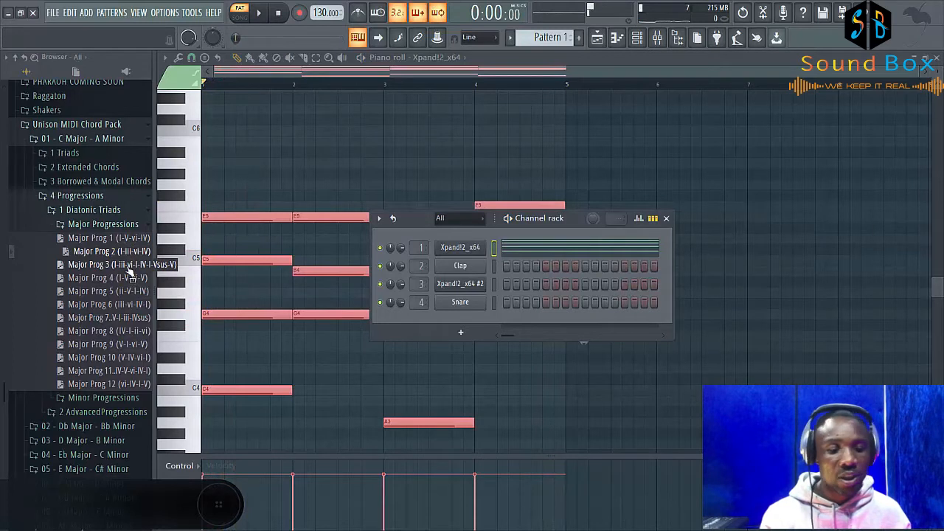
Replace the Xpand!2_x64 notes in Pattern 1 with Major Prog 3 (I-iii-vi-I-IV-I-Vsus-V) and play it.
drag(129, 273, 460, 249)
key(space)
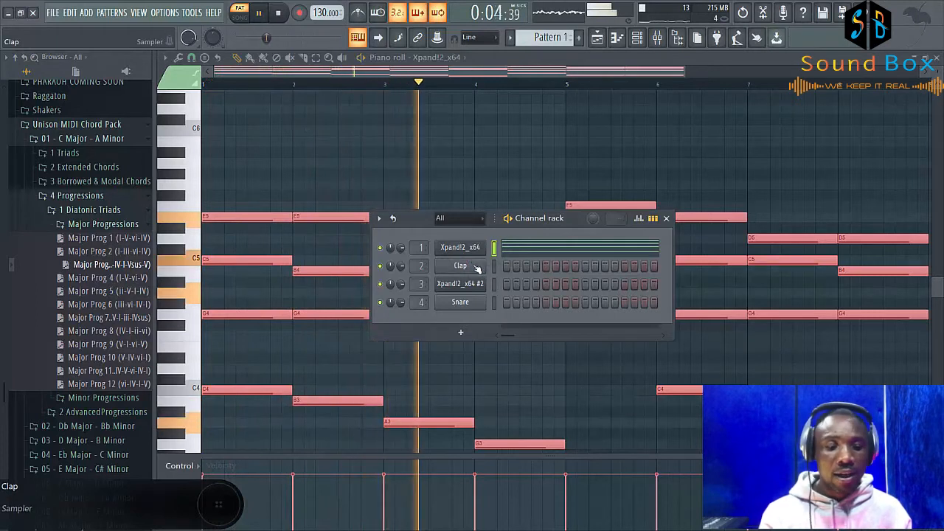
key(space)
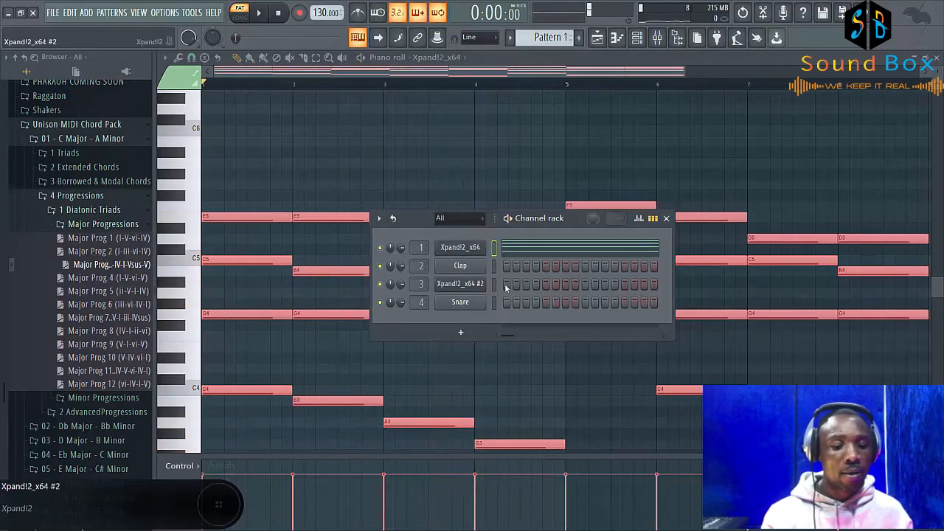
Switch the channel rack from step buttons to note previews and bring up the playlist.
click(667, 219)
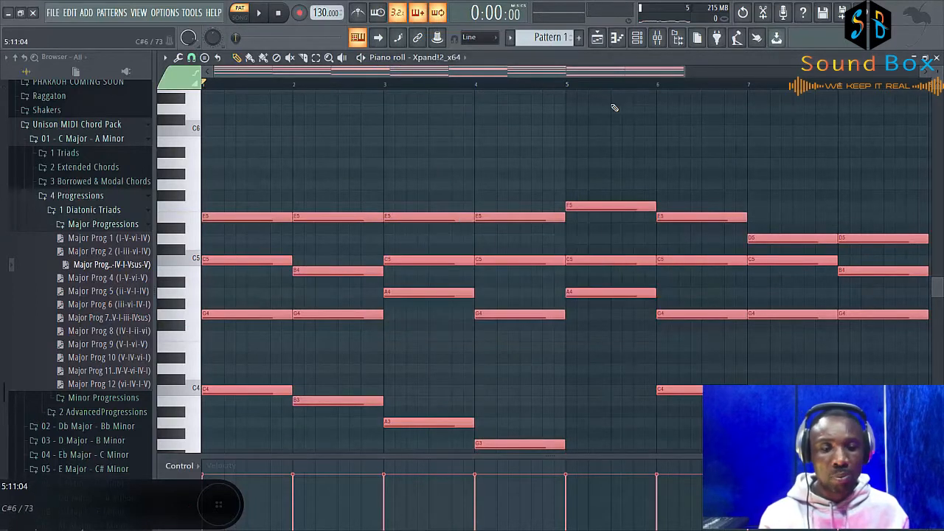
click(639, 42)
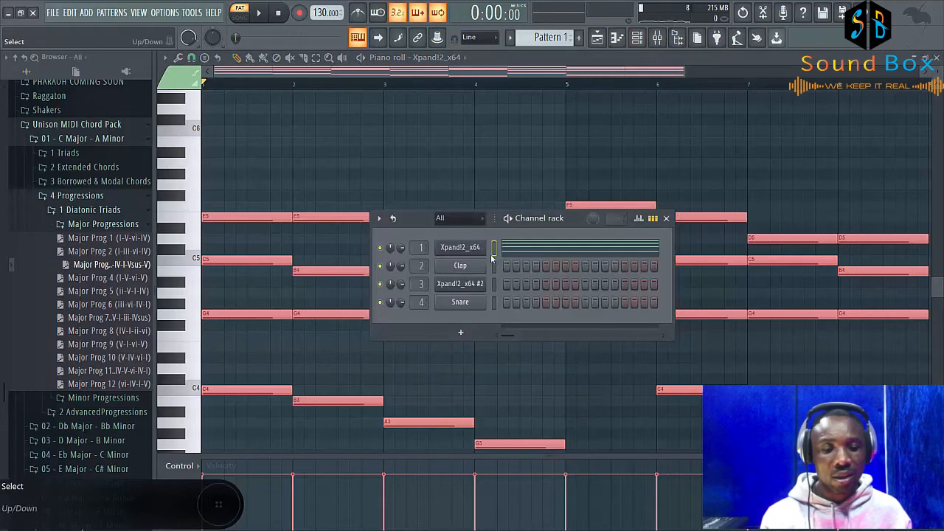
click(653, 219)
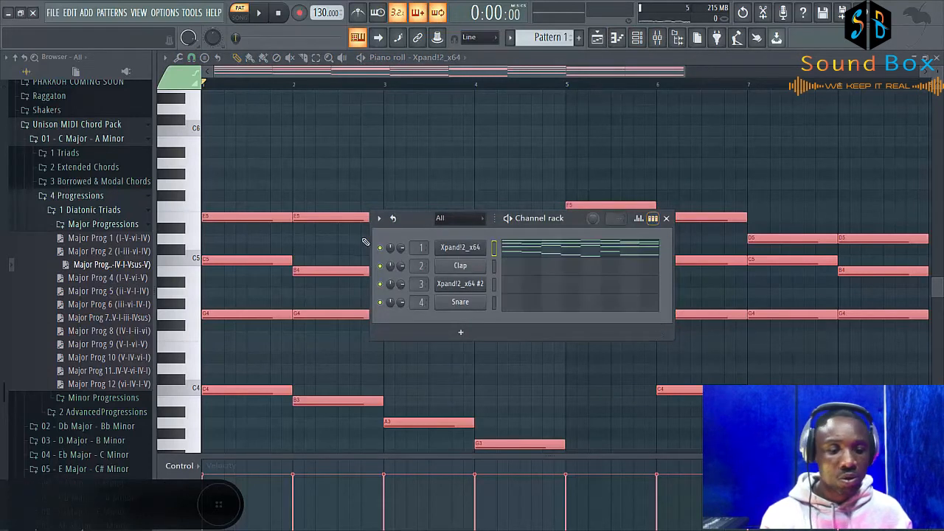
click(620, 38)
click(618, 40)
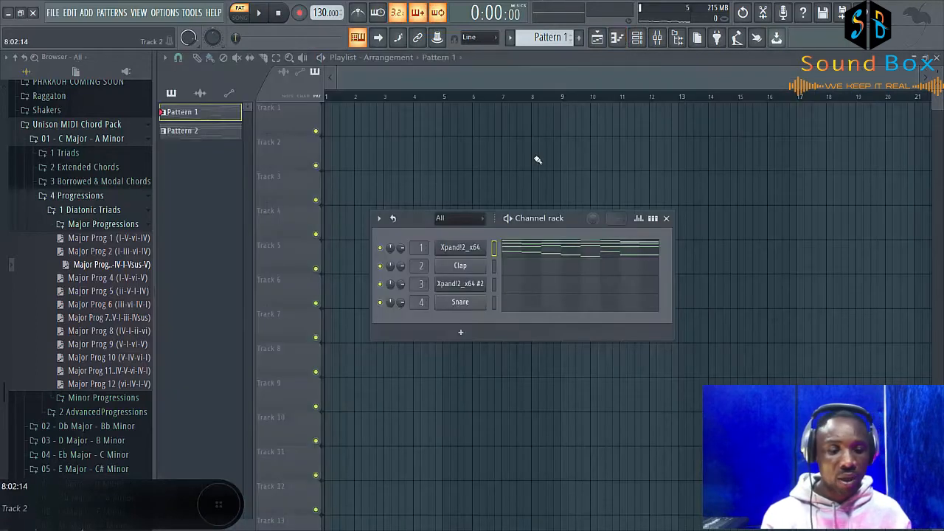
Collapse the Major Progressions folder and open the african loops folder under MY NEW SAMPLE.
click(94, 225)
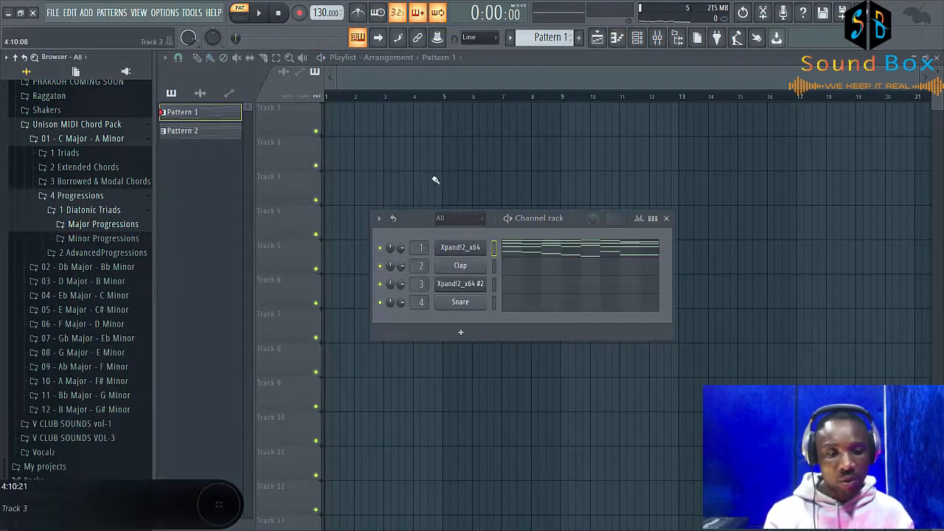
scroll(93, 198, up, 10)
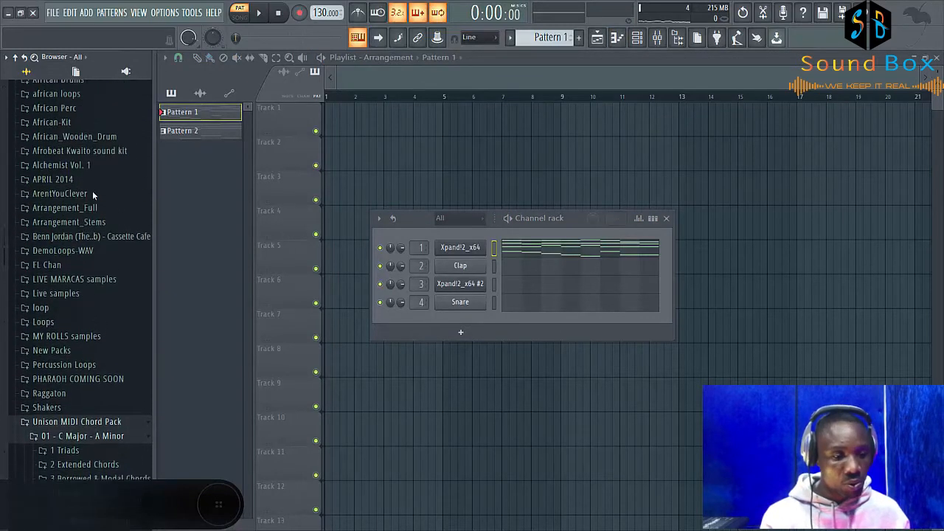
scroll(94, 195, up, 4)
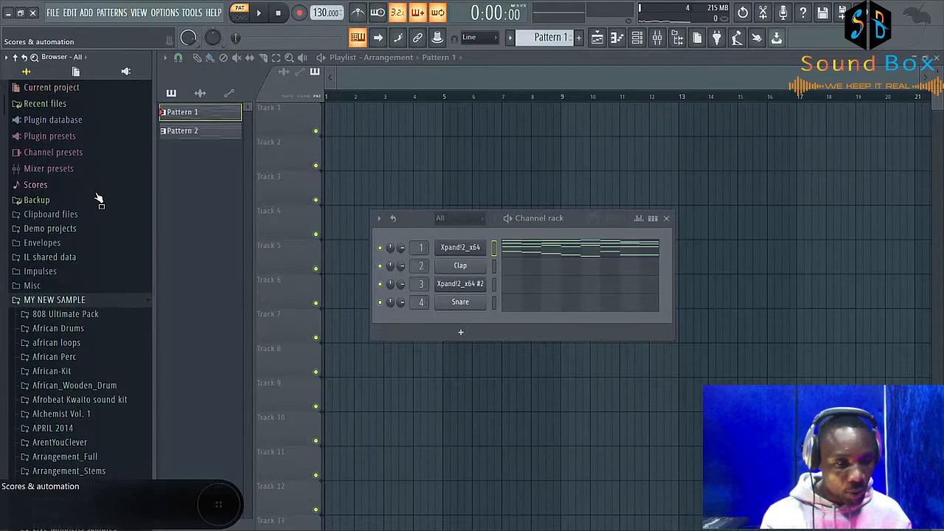
scroll(96, 197, down, 3)
scroll(95, 197, down, 1)
click(65, 189)
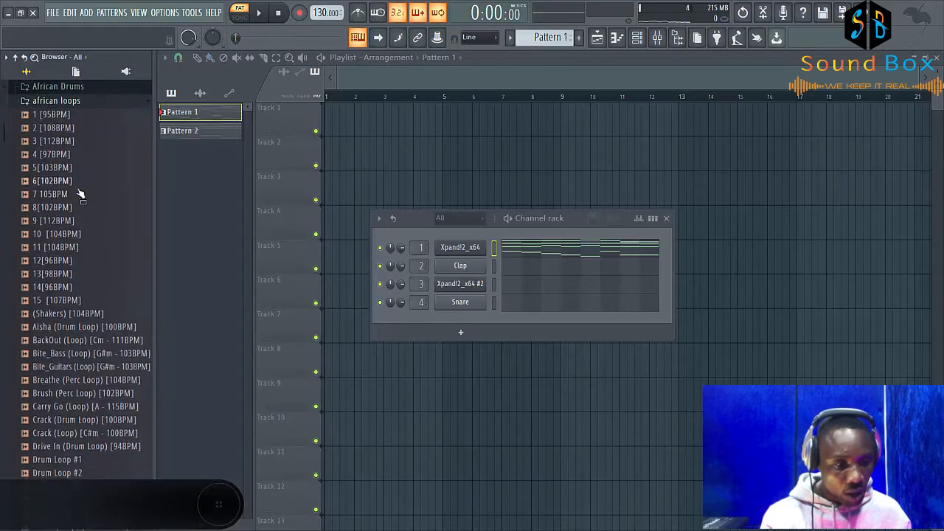
Preview the Drive In (Drum Loop) [94BPM] sample and place it at bar 1 on playlist Track 2.
scroll(85, 191, down, 4)
scroll(91, 193, up, 4)
scroll(93, 196, up, 3)
scroll(93, 205, down, 13)
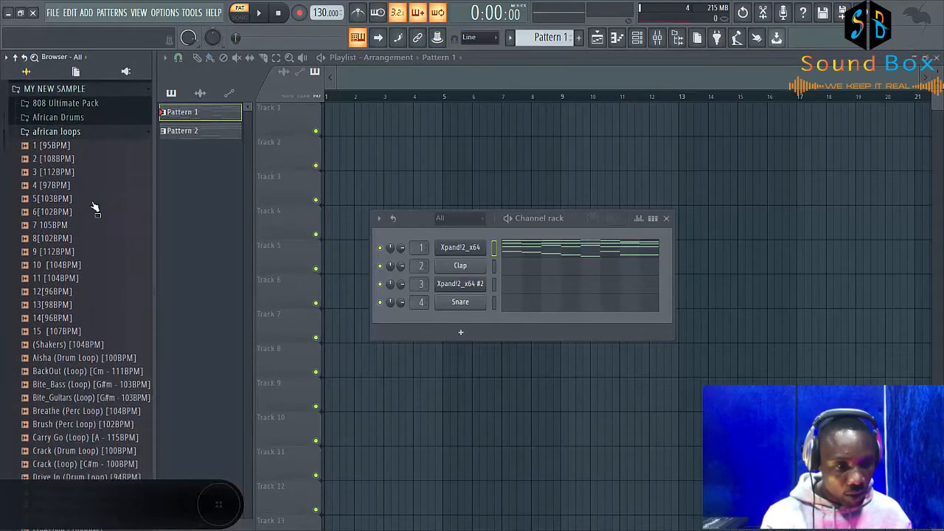
scroll(93, 208, down, 2)
scroll(97, 203, up, 4)
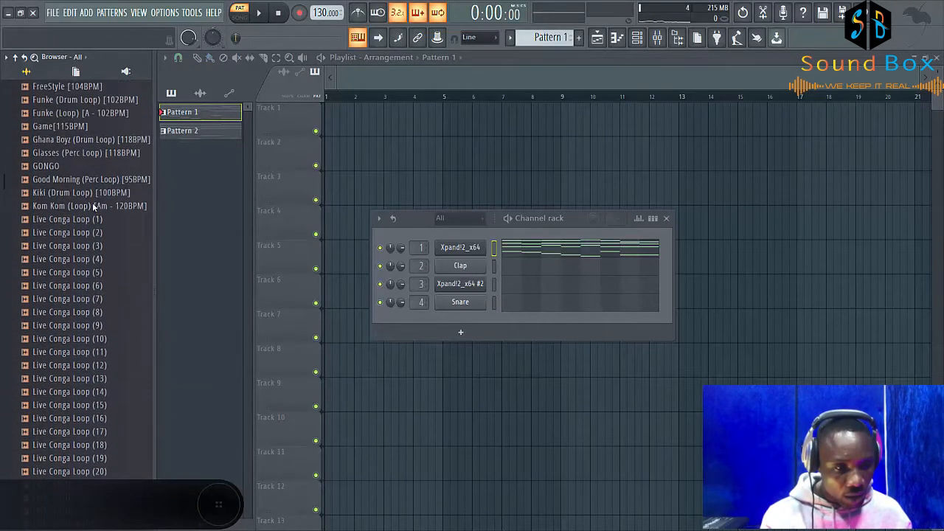
scroll(101, 203, up, 4)
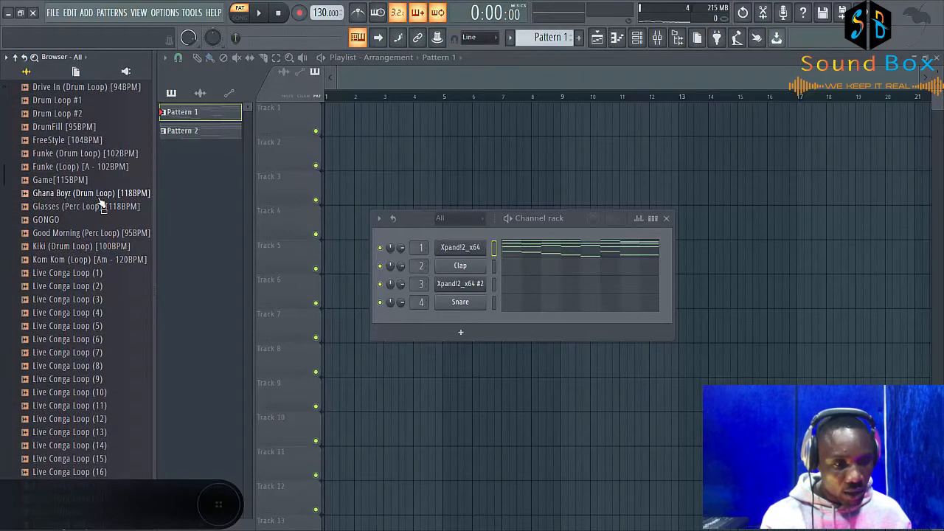
scroll(102, 204, up, 2)
click(91, 220)
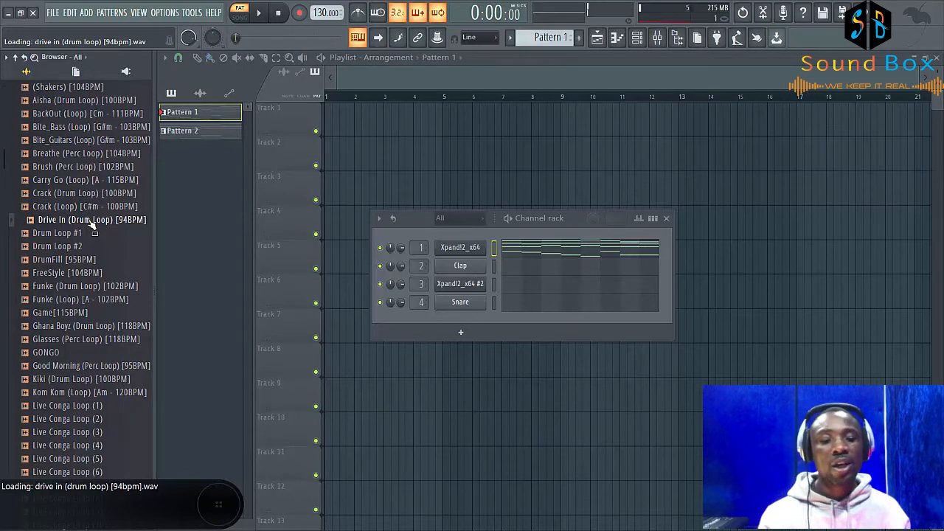
drag(92, 225, 354, 153)
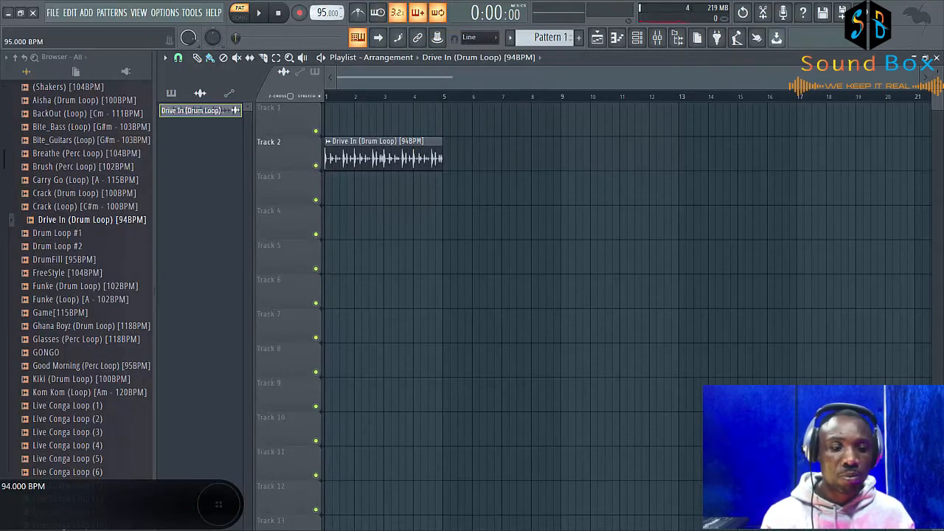
Set the project tempo to 94 BPM, restretching all channels, and play the drum loop in song mode.
scroll(325, 12, down, 1)
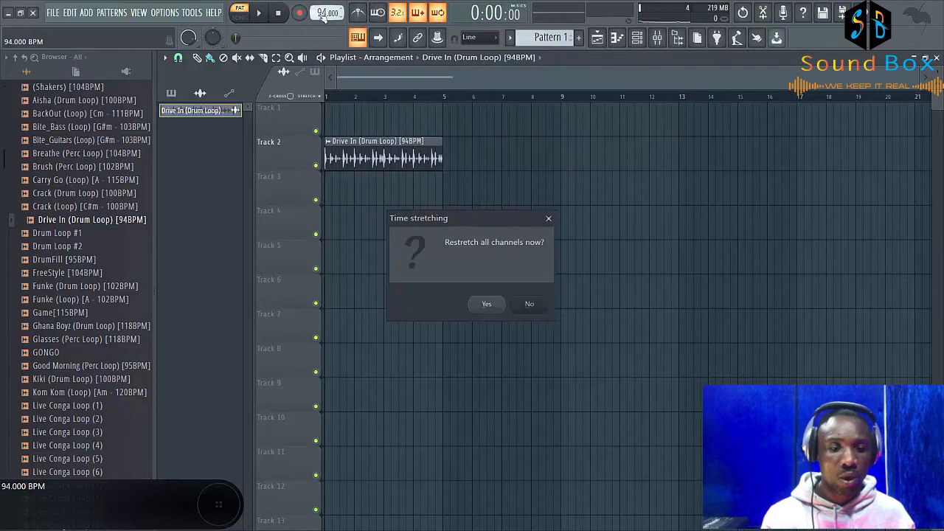
click(487, 305)
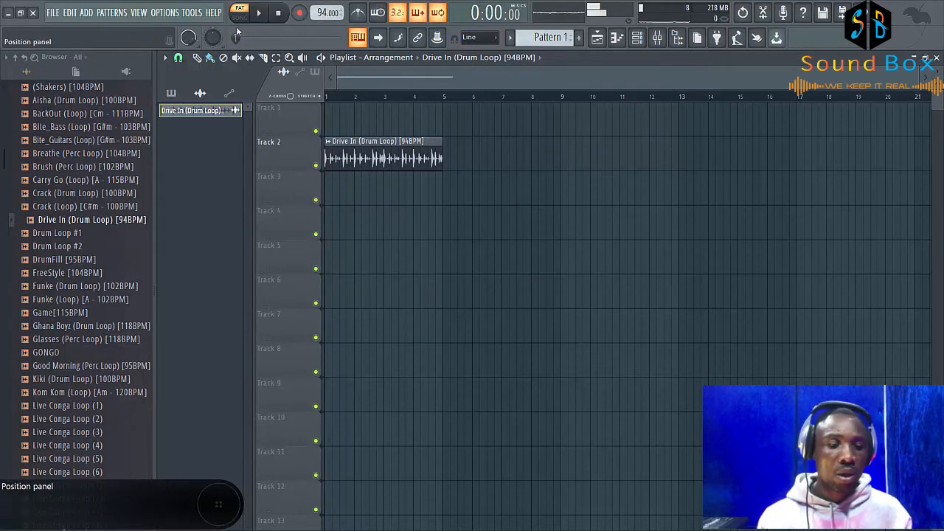
key(space)
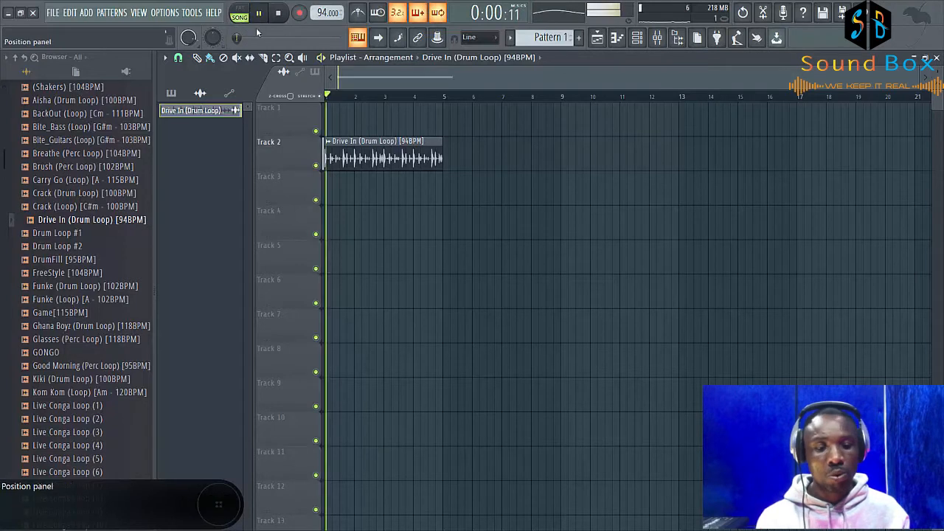
Bring up the channel rack and audition the chords of Pattern 1 and Pattern 2 in pattern mode.
click(637, 37)
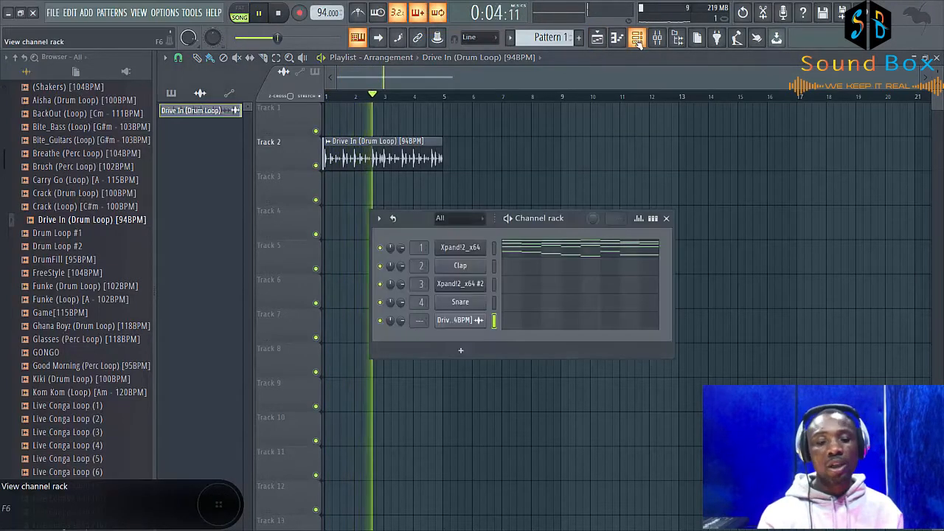
key(space)
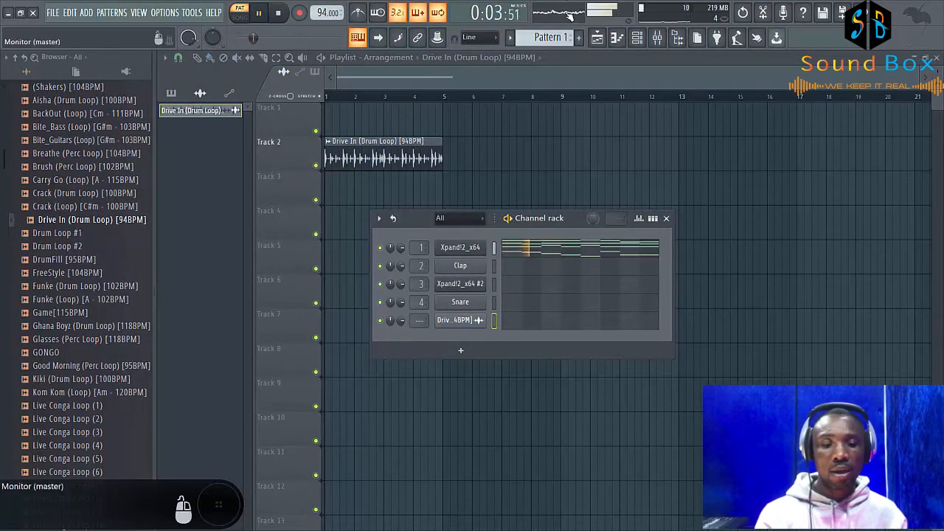
key(F4)
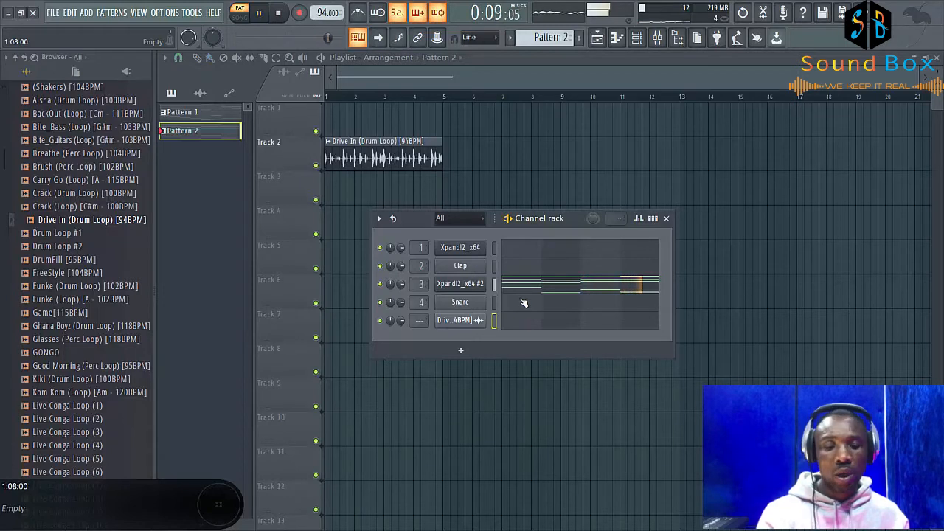
Place Pattern 2 on playlist Track 1 and Pattern 1 on Track 3, both at bar 1, while playing in song mode.
click(338, 123)
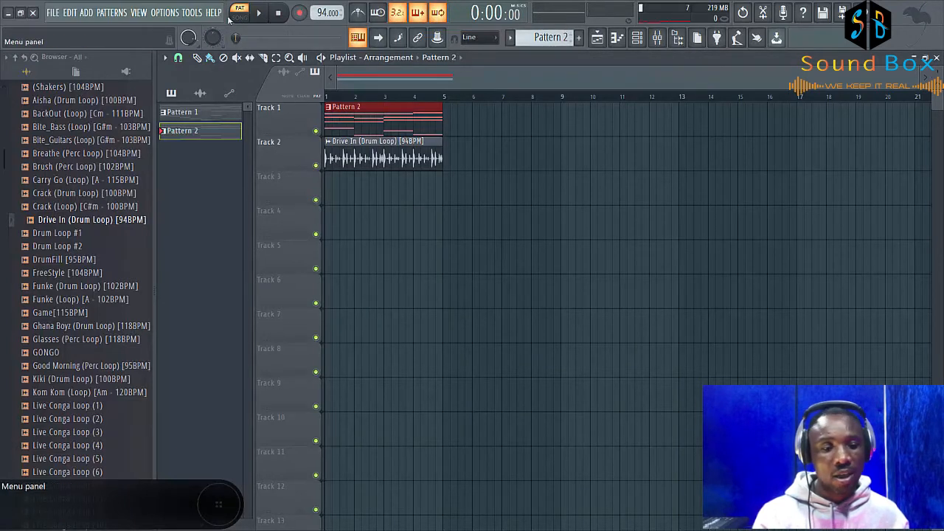
key(space)
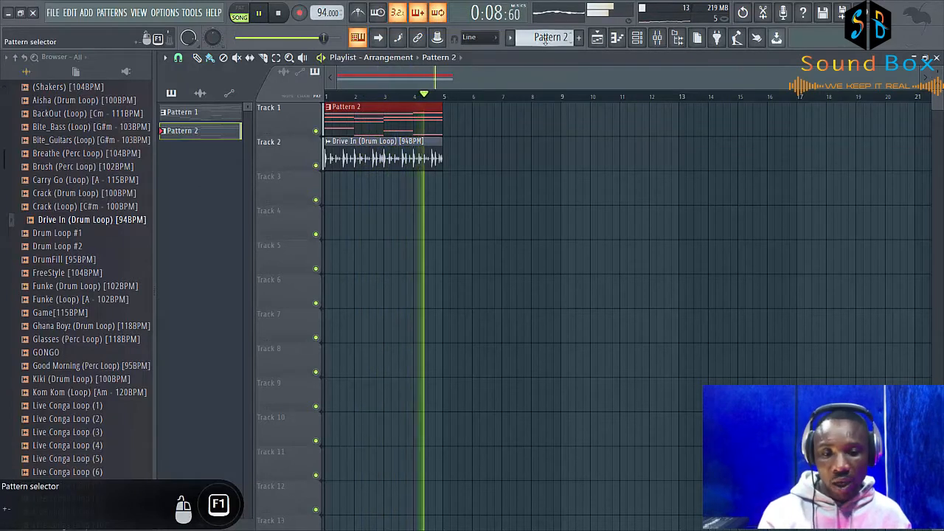
click(182, 111)
click(333, 196)
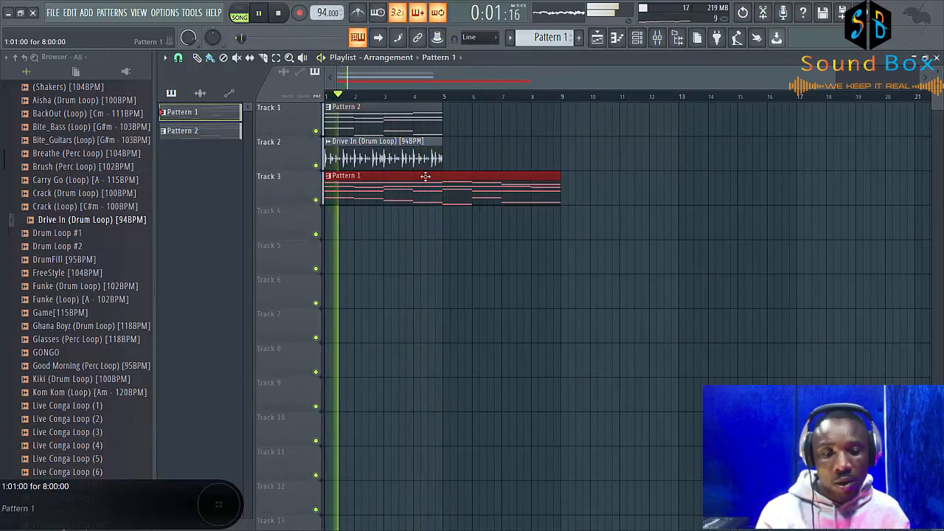
Select all channels in the channel rack and route them to consecutive mixer tracks starting from Insert 1.
click(658, 37)
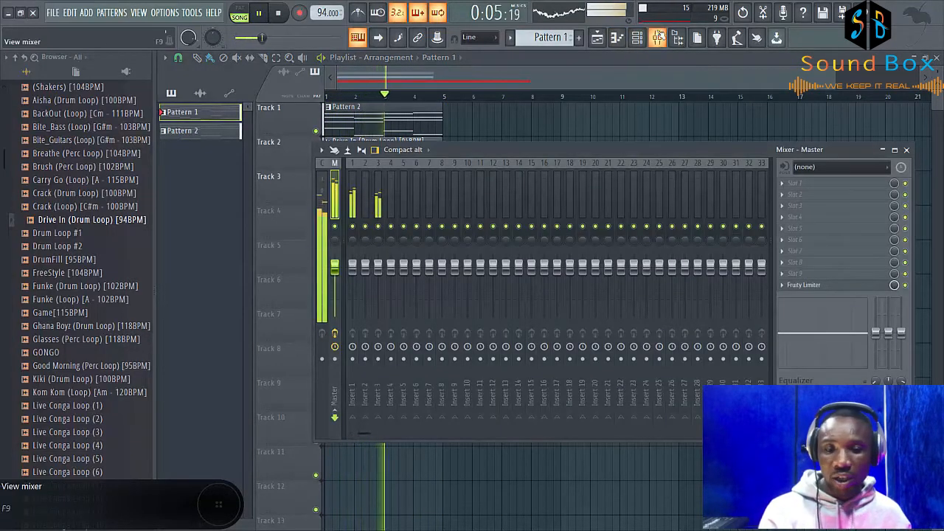
click(638, 38)
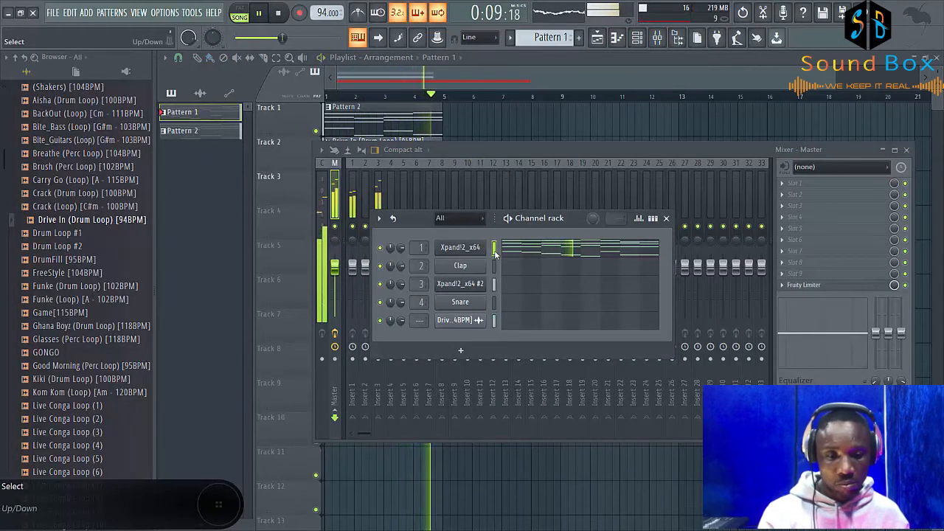
key(space)
key(space)
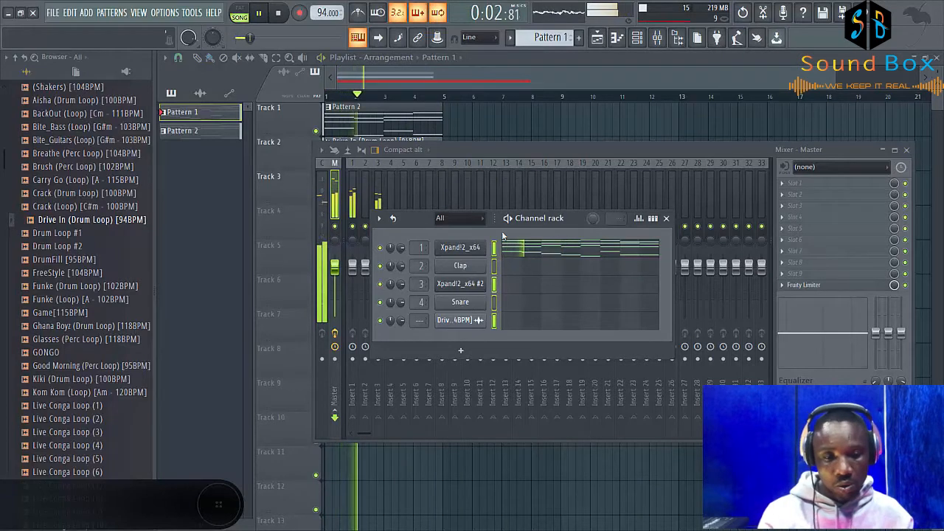
click(511, 152)
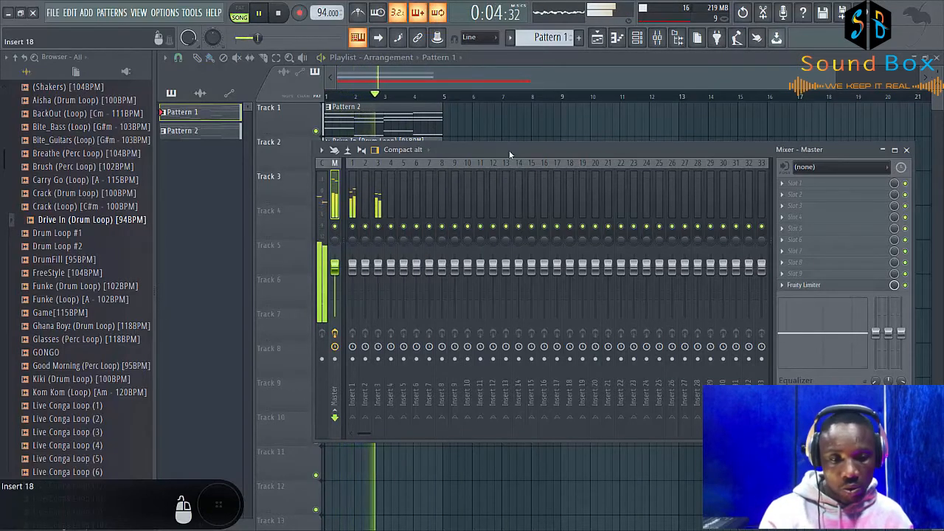
right_click(351, 201)
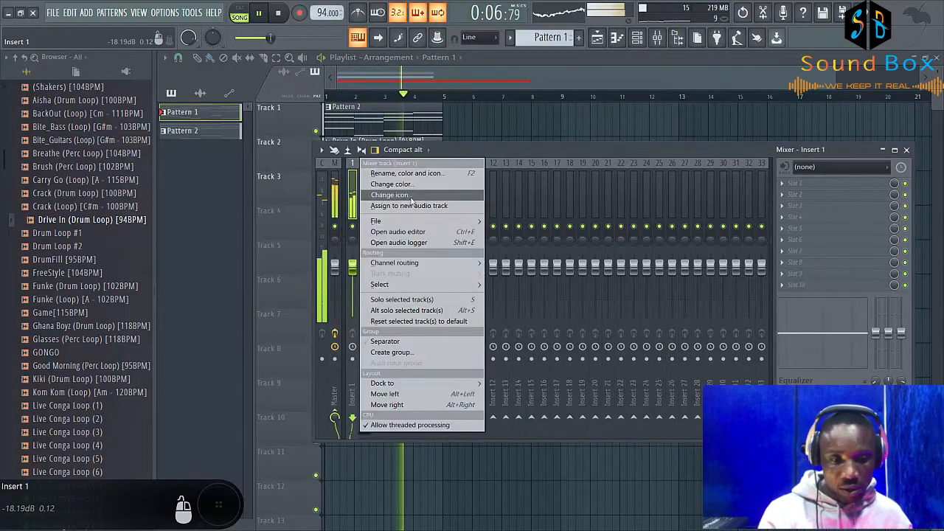
mouse_move(420, 263)
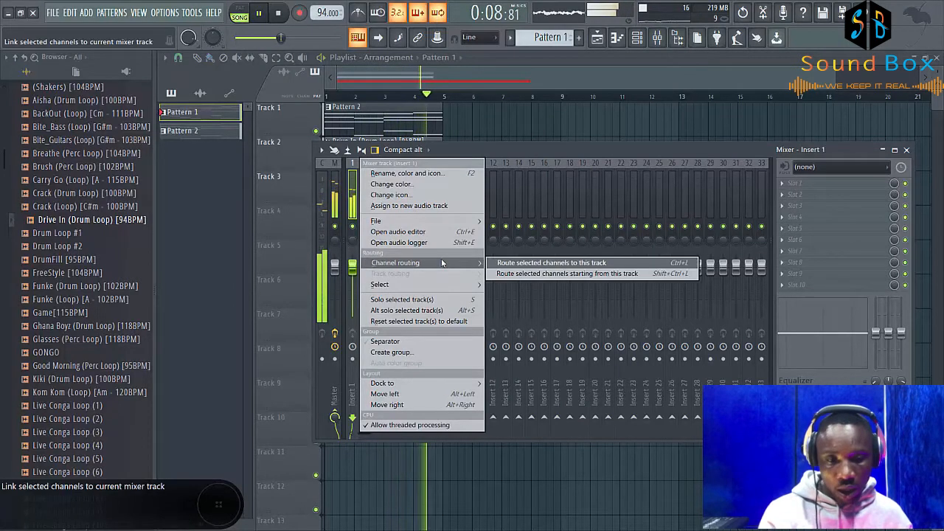
click(567, 274)
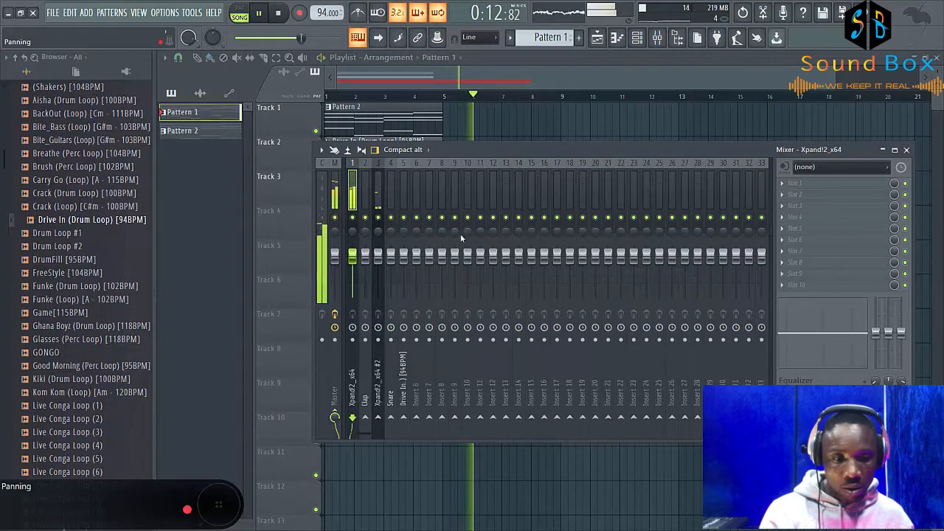
Solo the Drive In drum loop and Xpand!2_x64 mixer tracks together and lower the Xpand!2_x64 fader during playback.
key(space)
key(space)
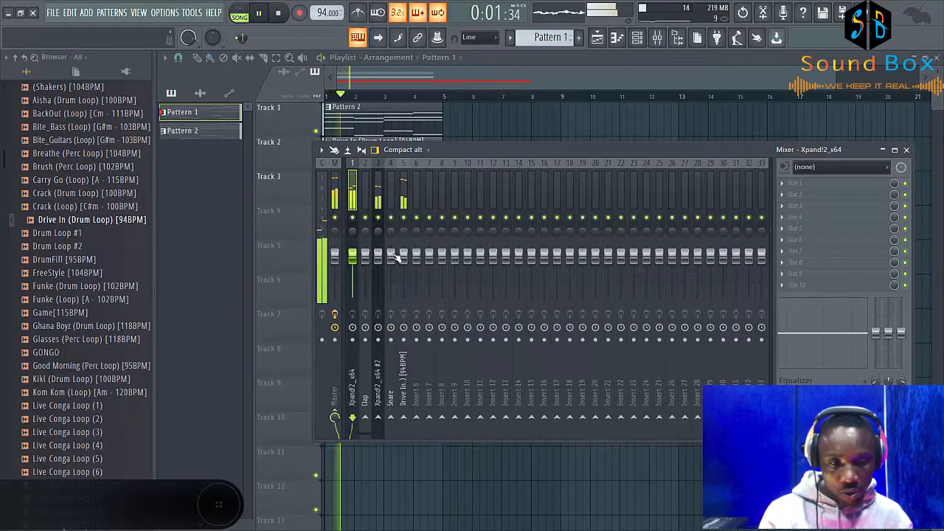
right_click(403, 217)
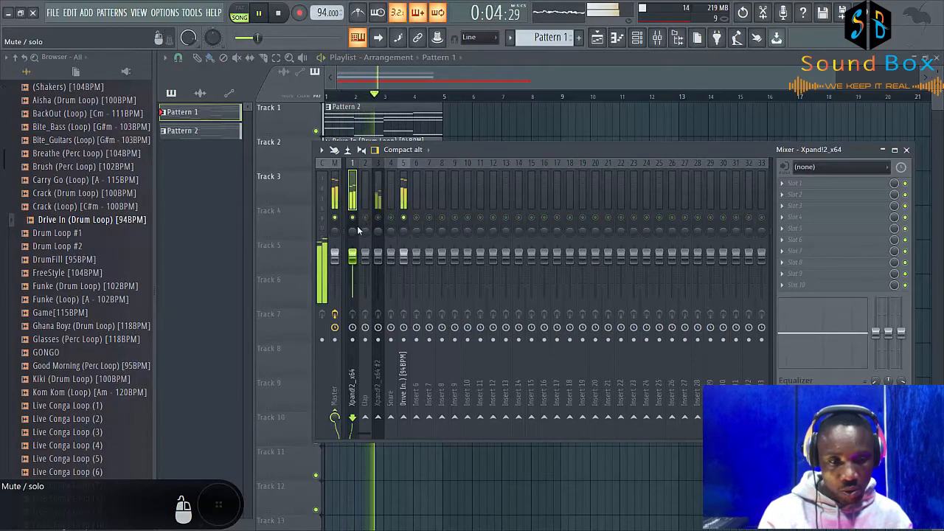
key(space)
drag(352, 255, 352, 274)
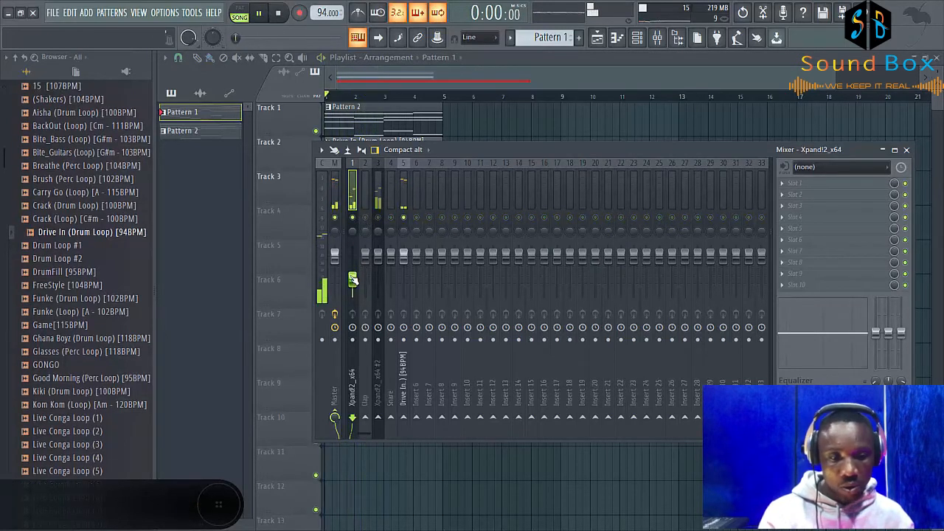
key(space)
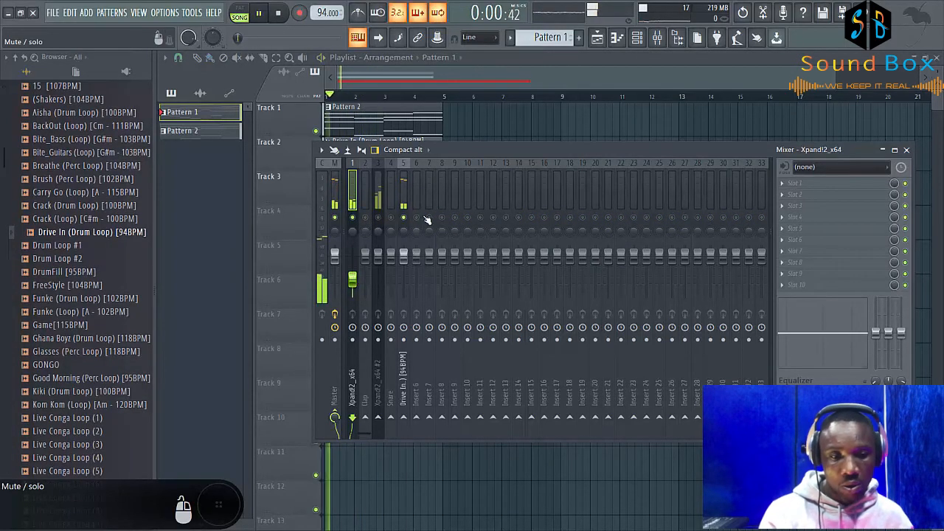
Unsolo the mixer tracks, raise the Xpand!2_x64 fader slightly to balance the mix, and close the mixer.
ctrl+click(403, 217)
key(space)
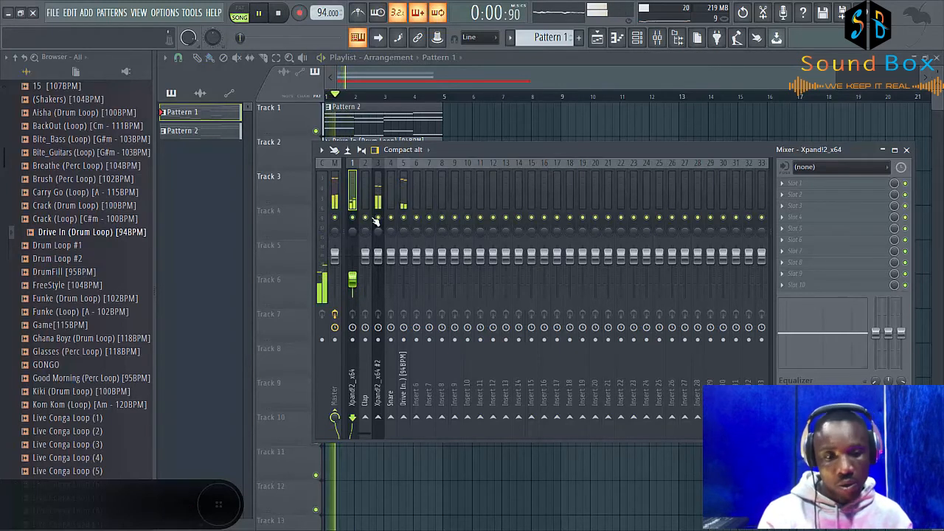
drag(353, 275, 378, 244)
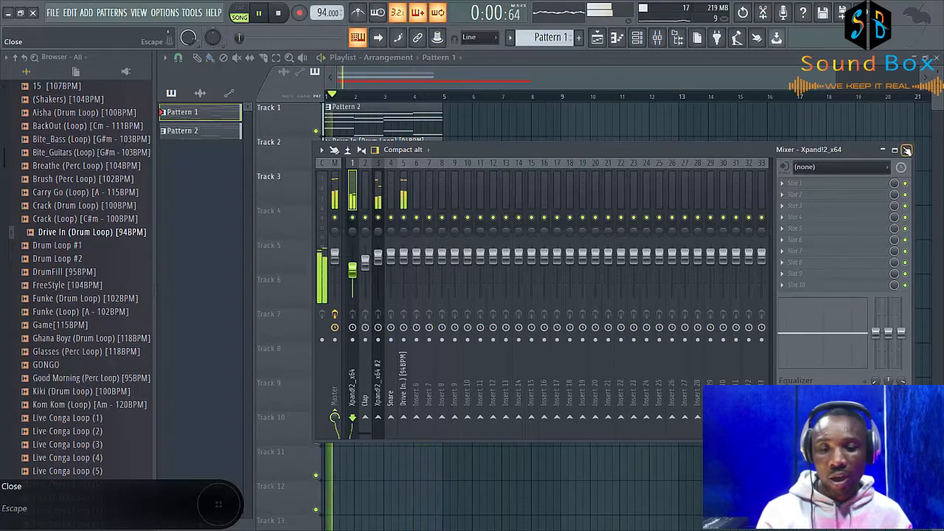
click(907, 150)
key(space)
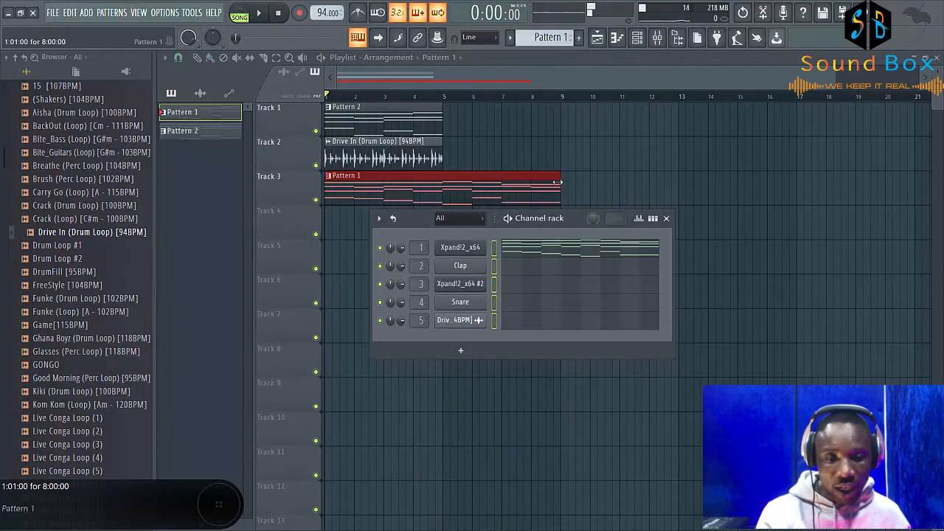
Slice the Pattern 1 clip on Track 3 at bar 5, delete its second half and play the arrangement.
key(F6)
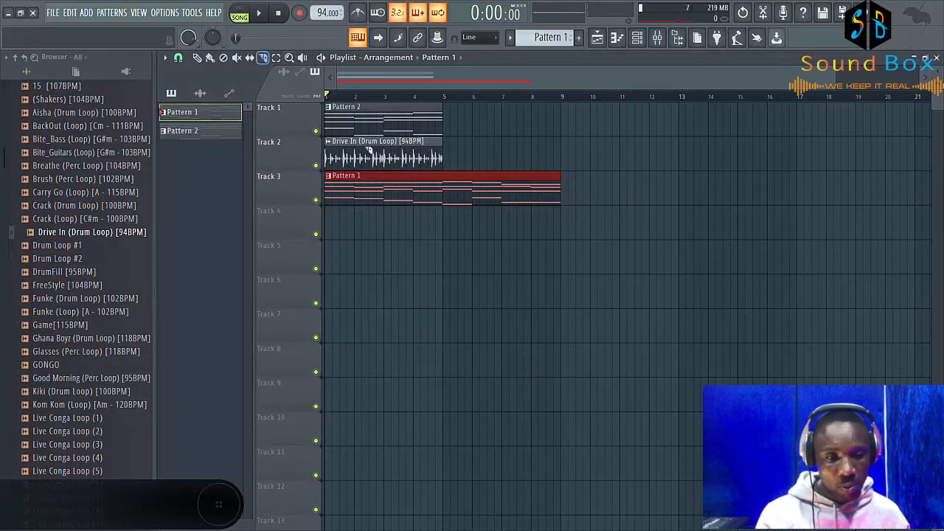
drag(443, 234, 442, 235)
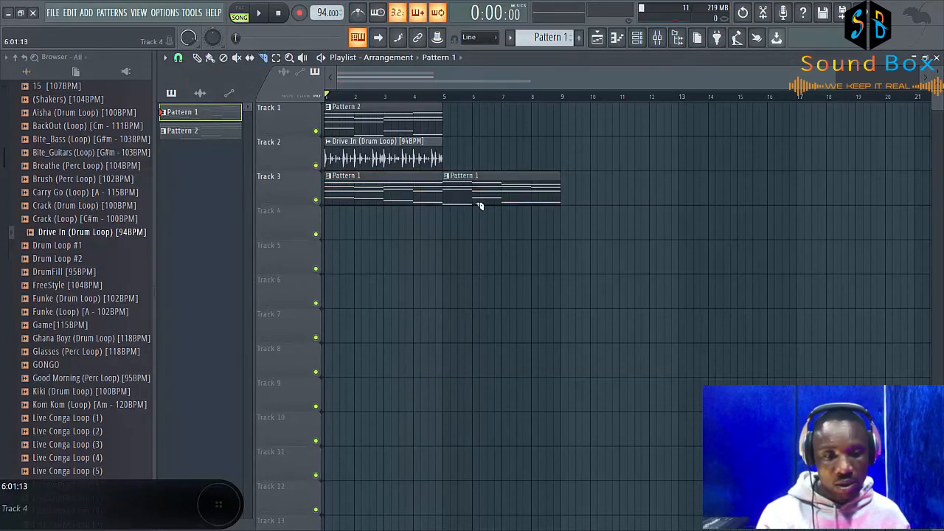
right_click(489, 187)
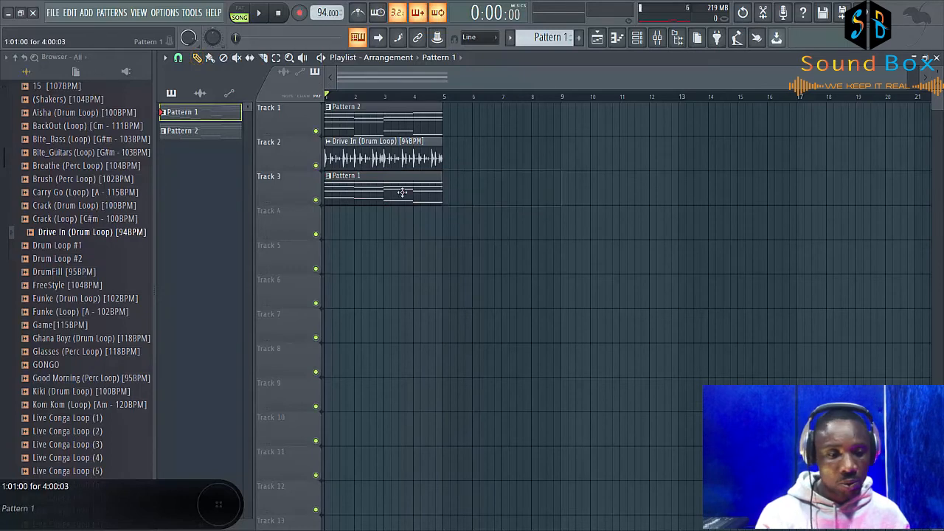
key(space)
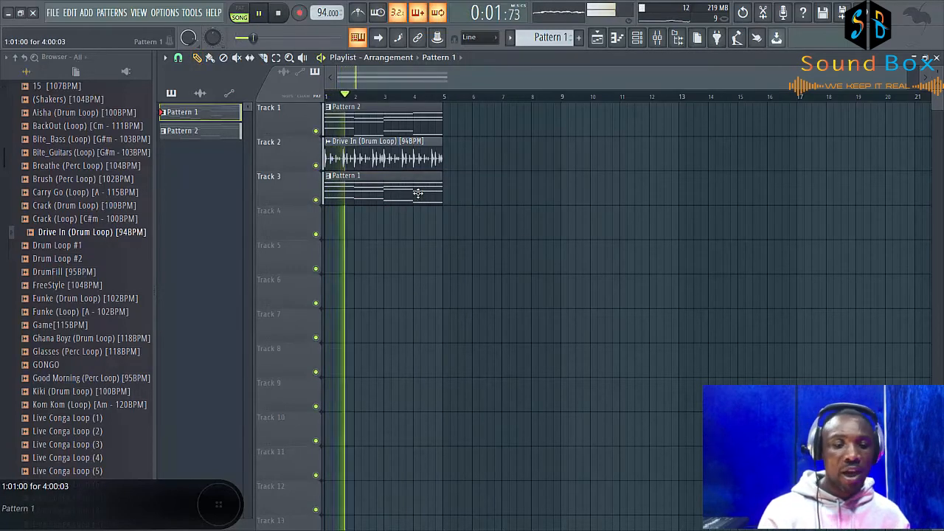
Open Pattern 1's Xpand!2_x64 notes in the piano roll and shorten all of them to about one and a half beats.
double_click(419, 193)
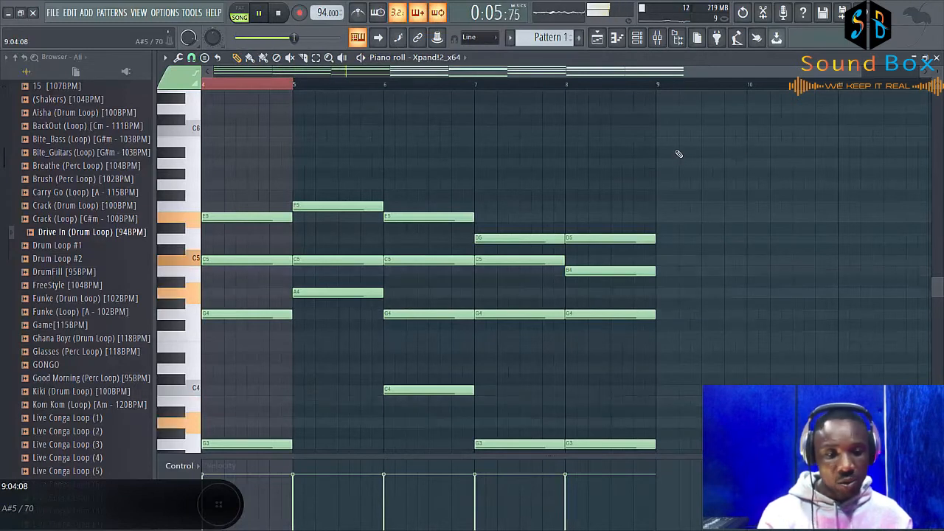
key(space)
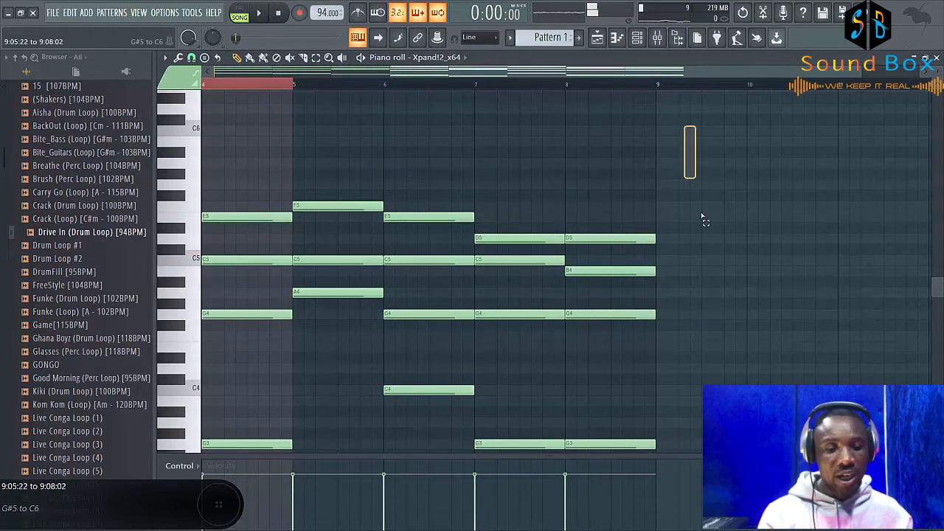
drag(705, 221, 101, 483)
scroll(586, 346, down, 3)
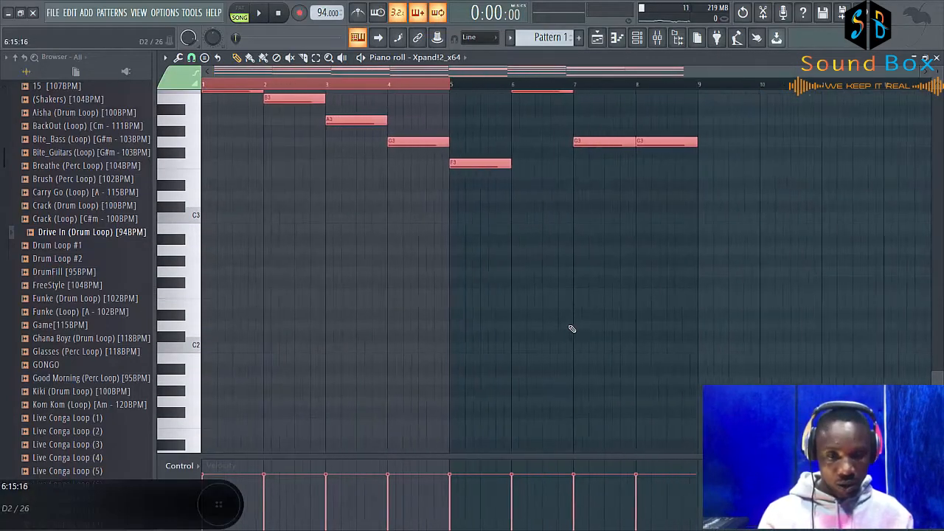
scroll(566, 324, up, 8)
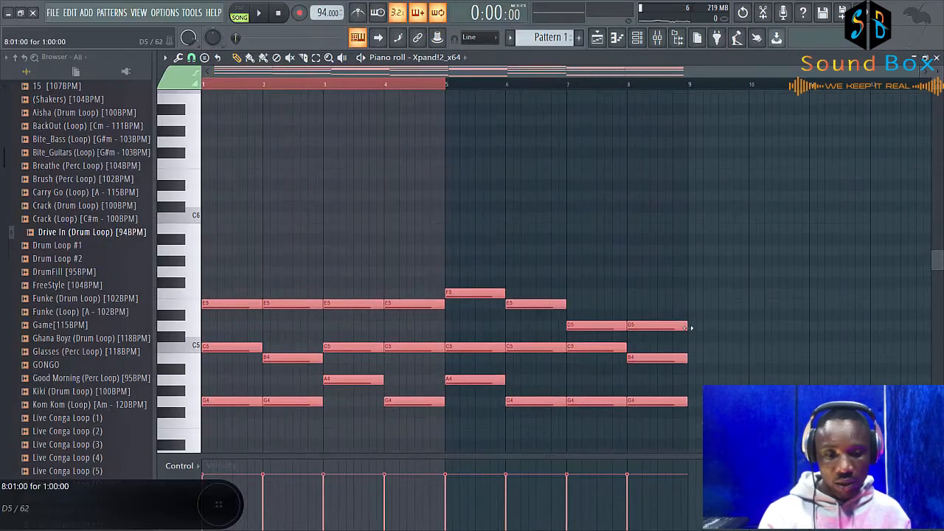
drag(691, 327, 648, 331)
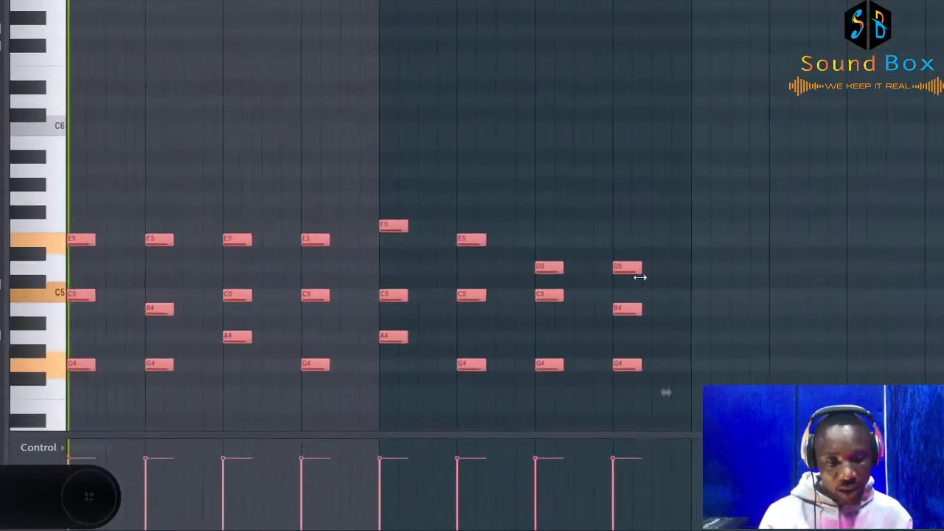
Duplicate all the chords with an offset of half a bar so that each one repeats within its bar.
key(space)
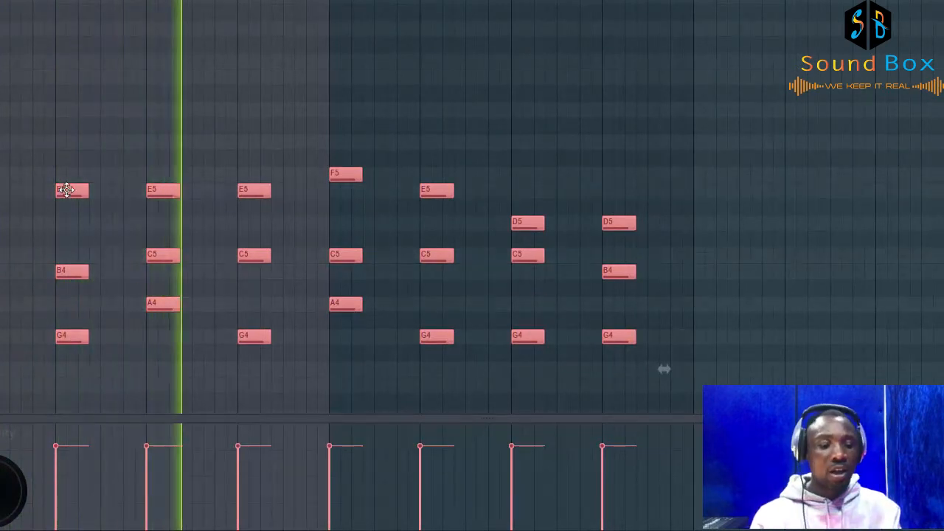
drag(67, 190, 116, 214)
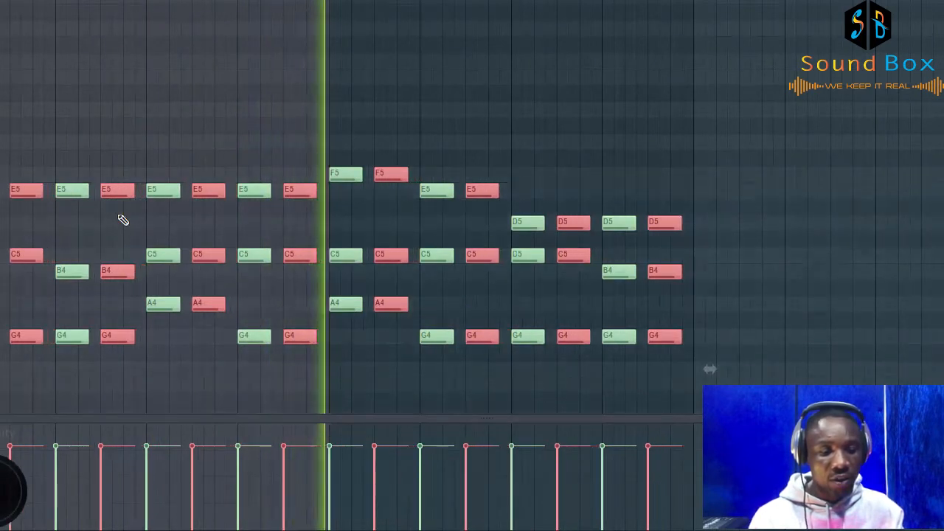
key(space)
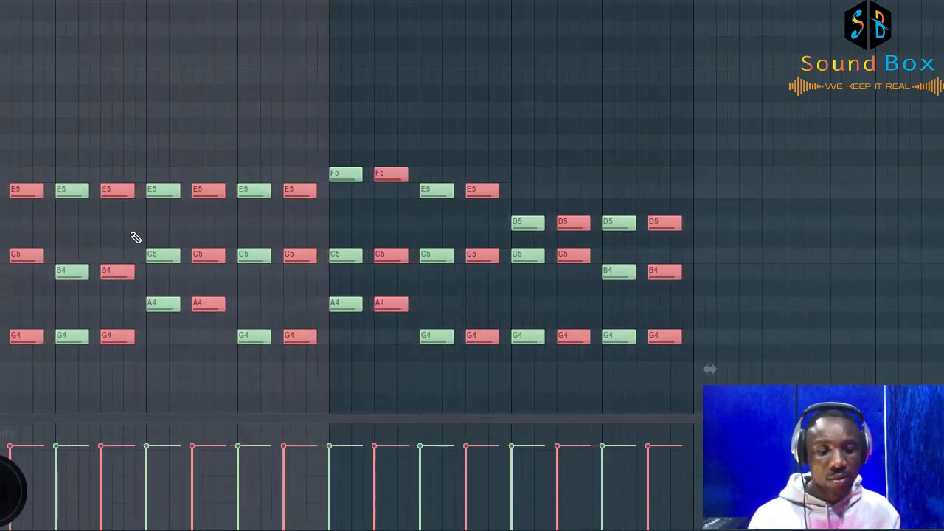
Select all the Xpand!2_x64 notes and shorten them to about half a beat while the song plays.
key(space)
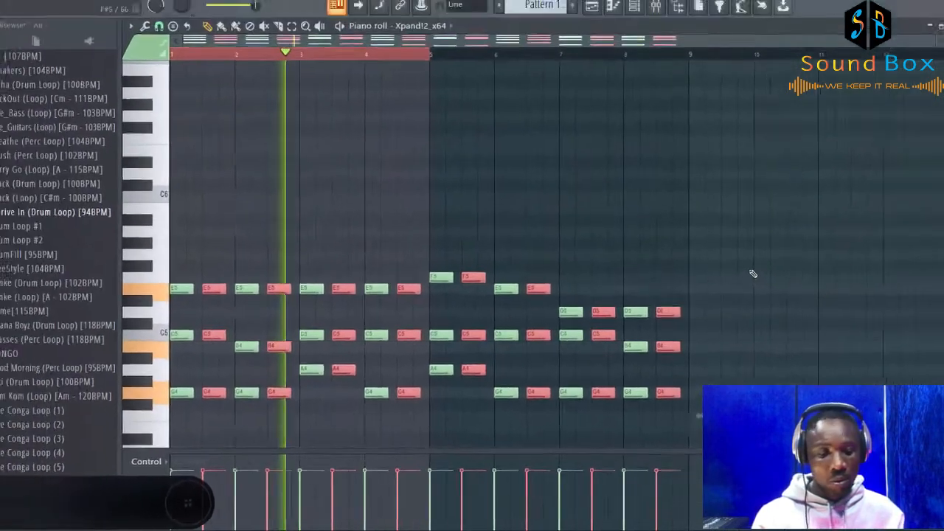
drag(757, 156, 195, 483)
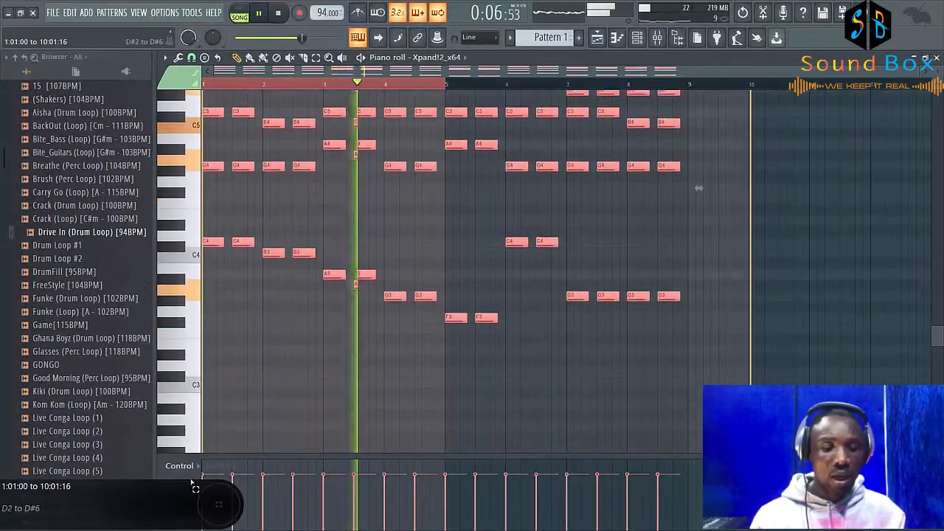
drag(678, 266, 664, 270)
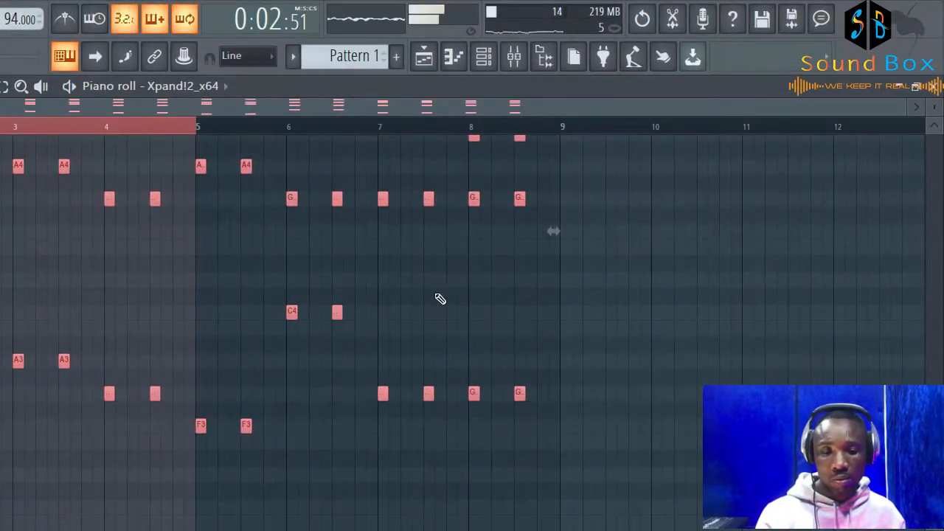
Lengthen all the Xpand!2_x64 notes slightly and set the global snap to Step, closing the piano roll when done.
drag(526, 397, 536, 394)
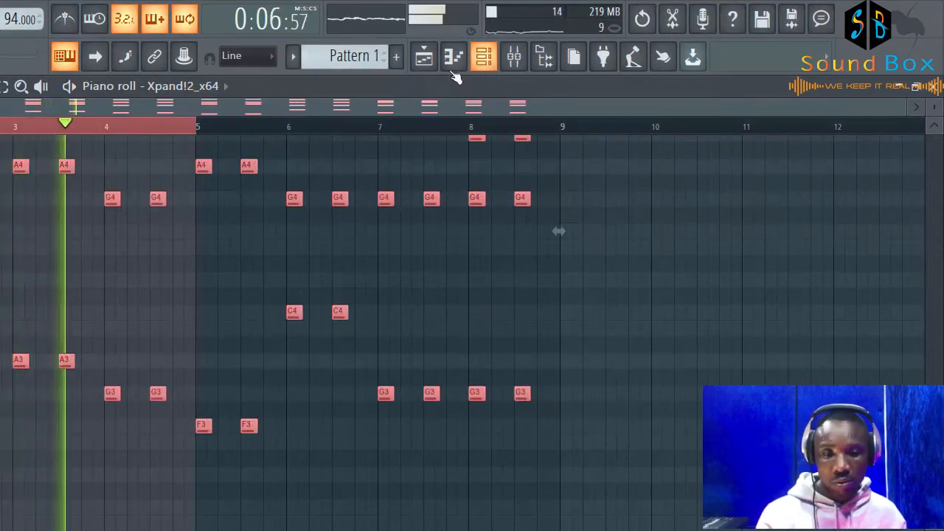
click(272, 56)
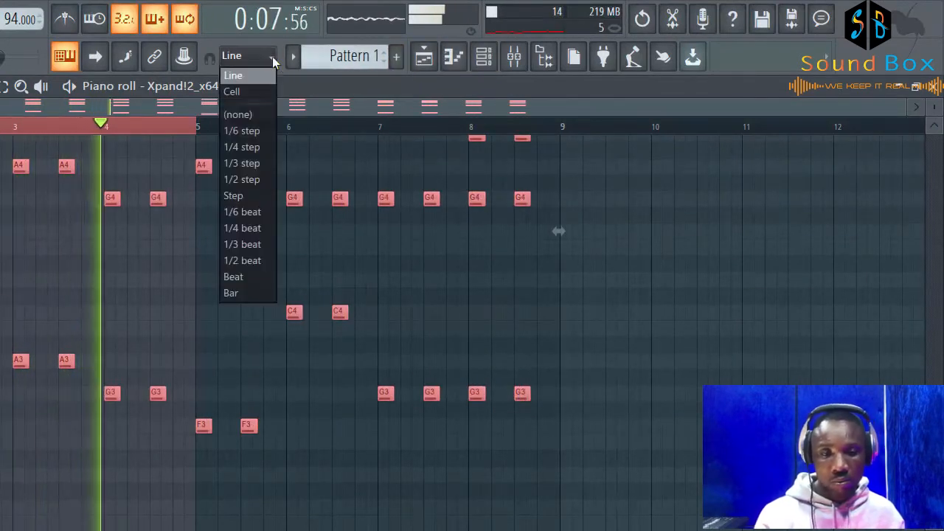
click(248, 196)
scroll(415, 299, up, 5)
key(space)
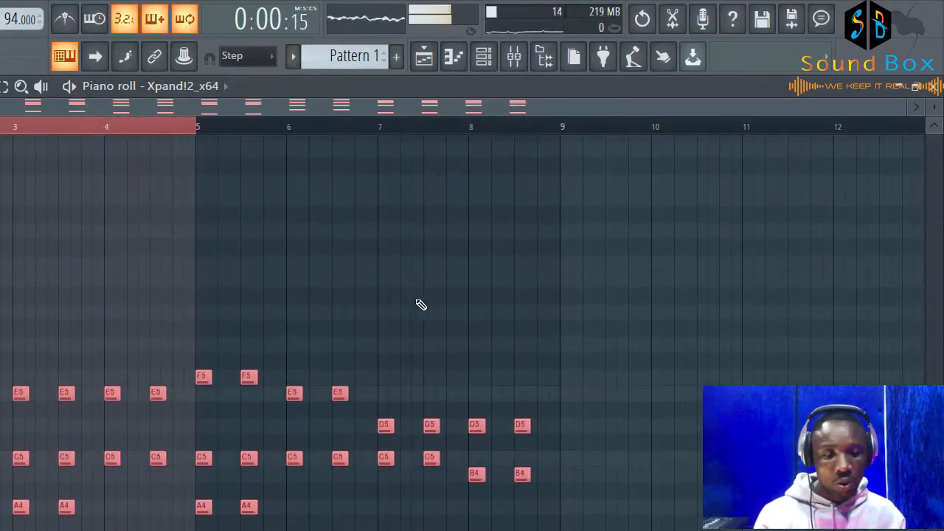
click(932, 87)
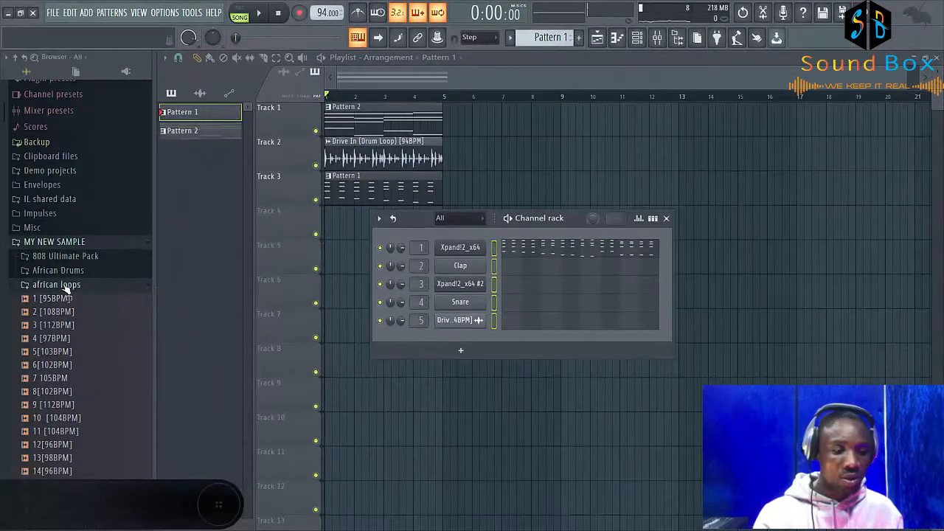
Collapse the african loops folder in the browser and open the Unison MIDI Chord Pack folder.
click(66, 286)
scroll(71, 275, down, 3)
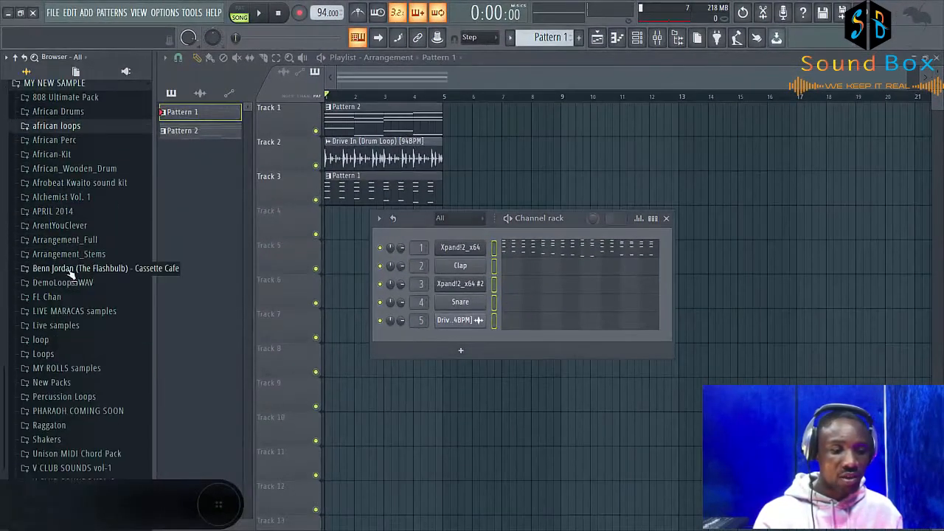
scroll(70, 275, down, 3)
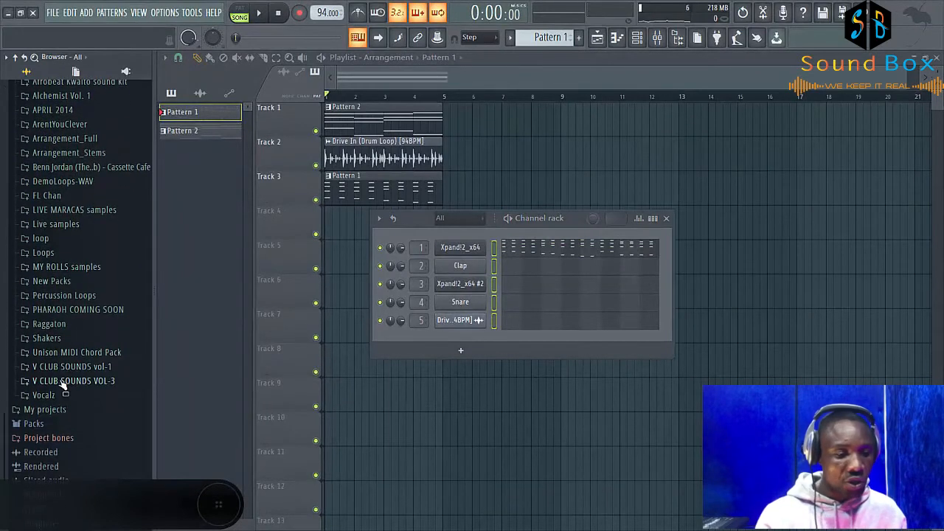
click(59, 353)
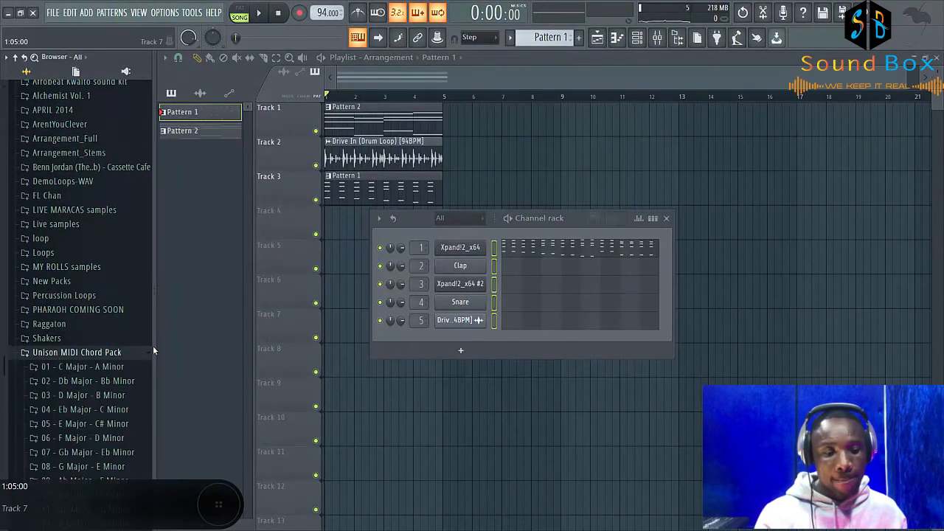
scroll(110, 280, down, 5)
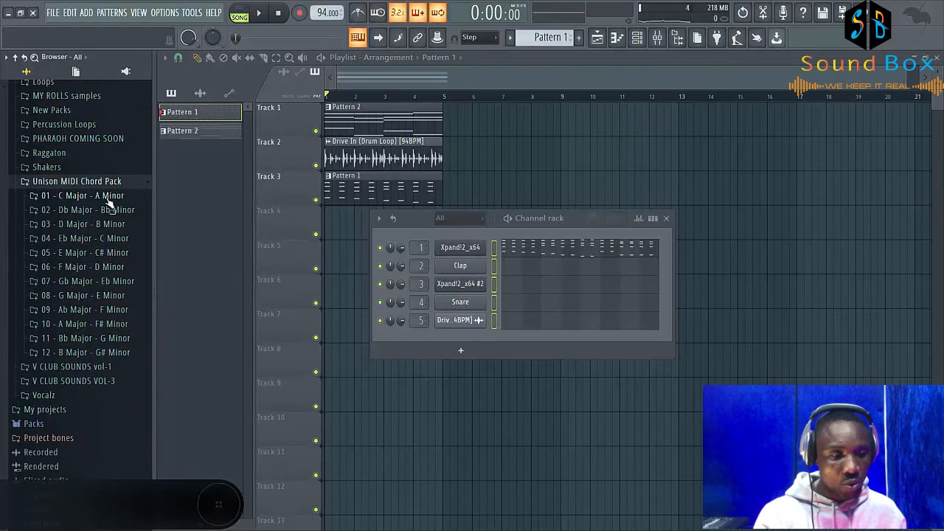
Load Major Prog 1 (I-V-vi-IV) from the C Major - A Minor diatonic triad progressions onto Pattern 1's Xpand!2_x64 channel.
click(108, 196)
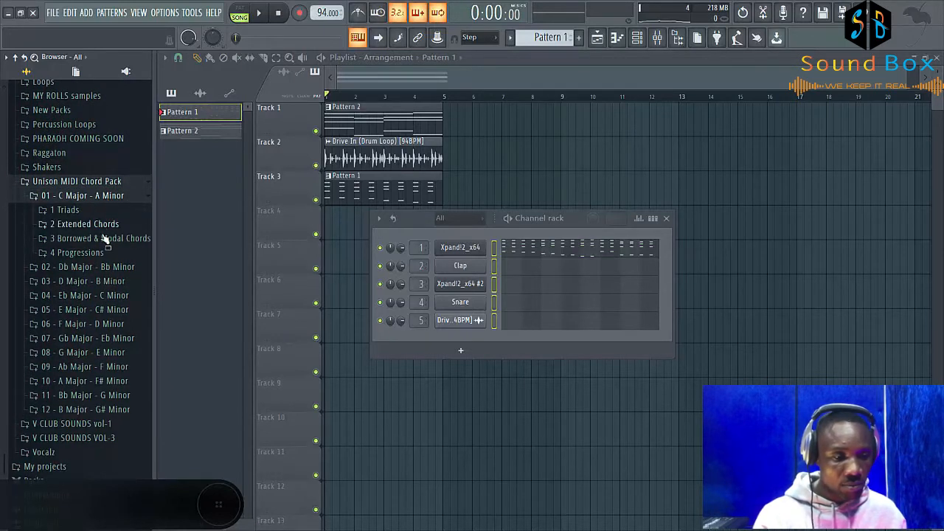
click(75, 253)
click(91, 267)
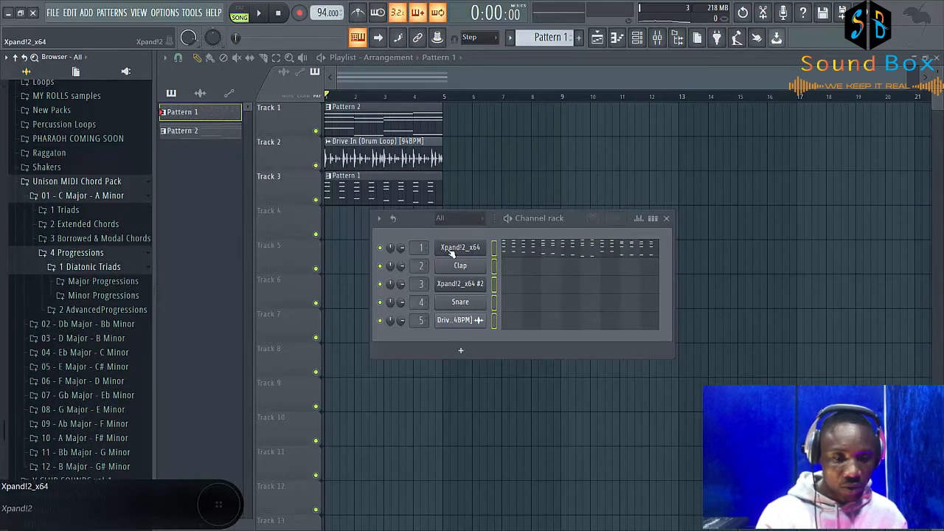
click(103, 281)
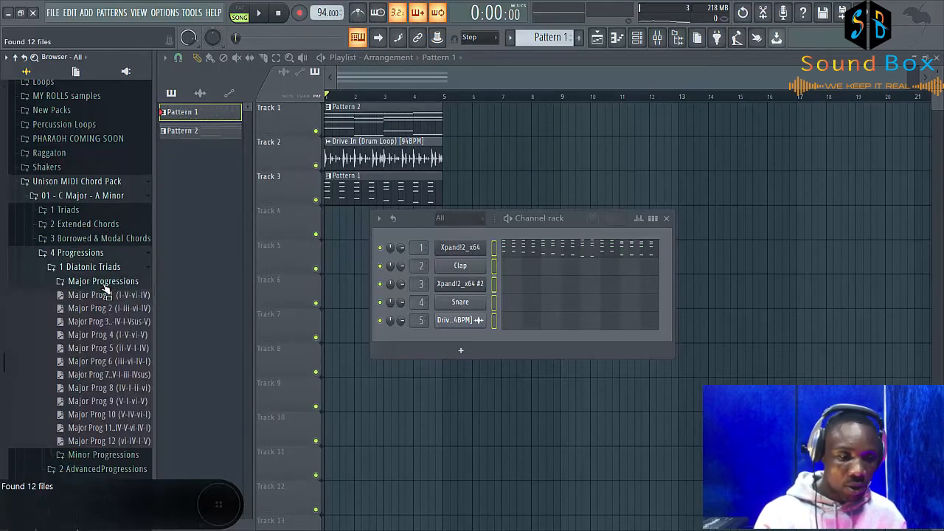
drag(117, 298, 451, 251)
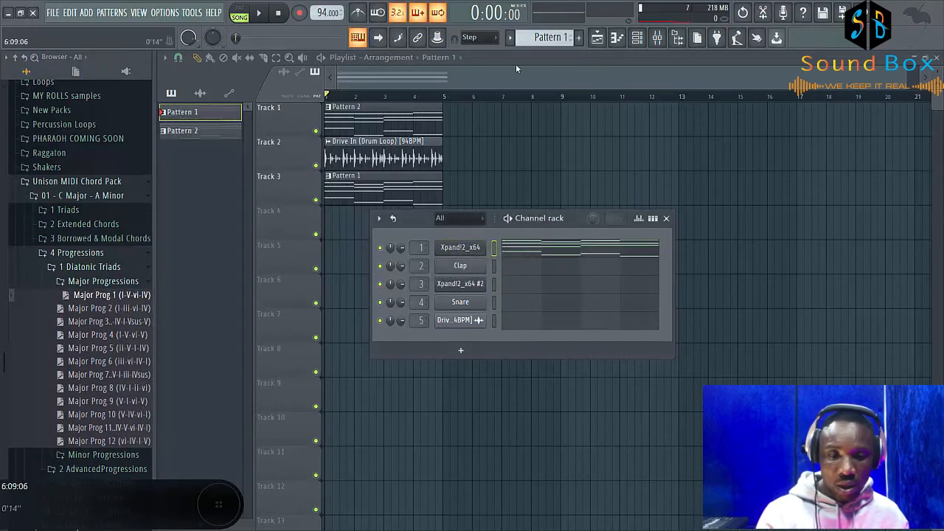
Load Major Prog 1 (I-V-vi-IV) onto Pattern 2's Xpand!2_x64 #2 channel and play the arrangement.
scroll(537, 43, down, 1)
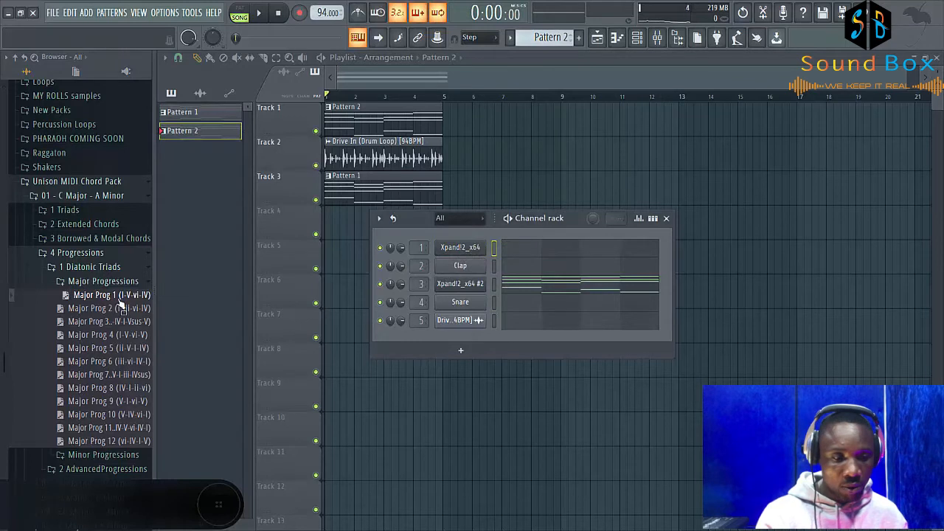
drag(120, 304, 474, 290)
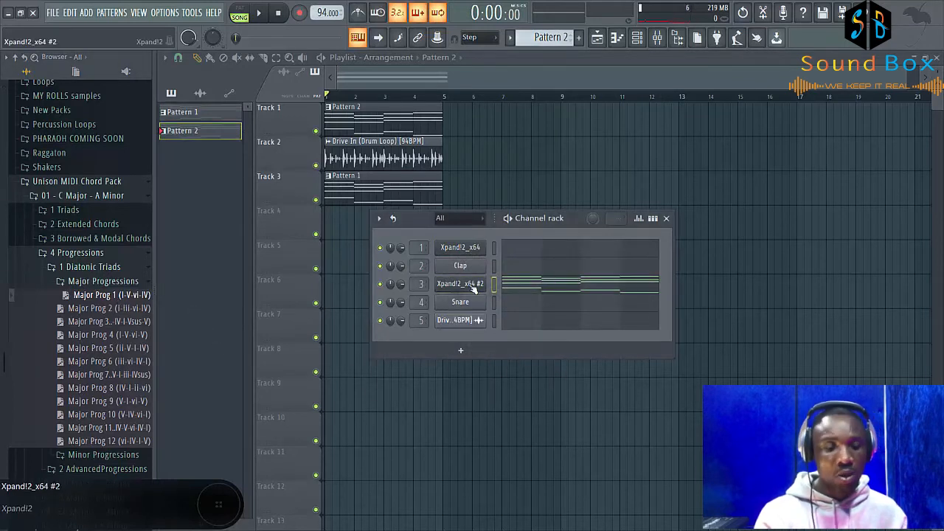
key(space)
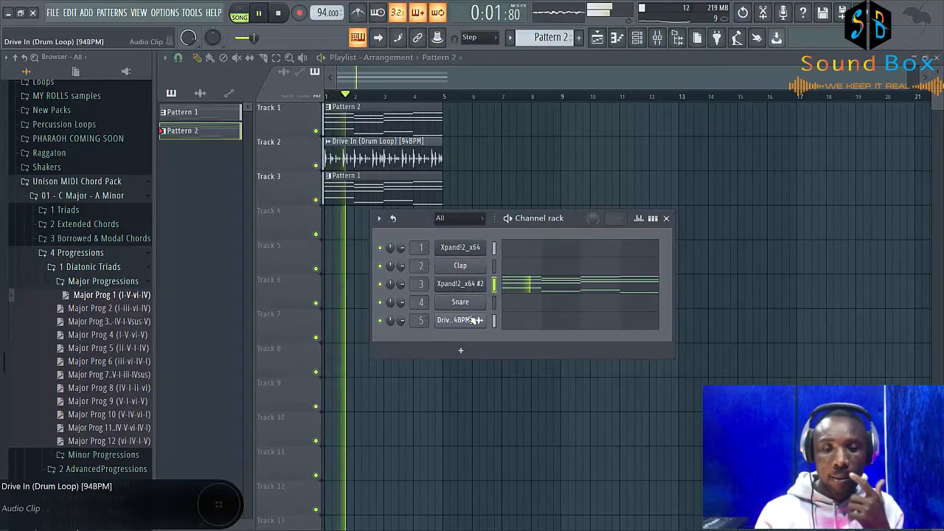
Load Major Prog 4 (I-V-vi-V) onto Xpand!2_x64 #2 in Pattern 2 and Xpand!2_x64 in Pattern 1, and play the arrangement.
drag(111, 335, 459, 285)
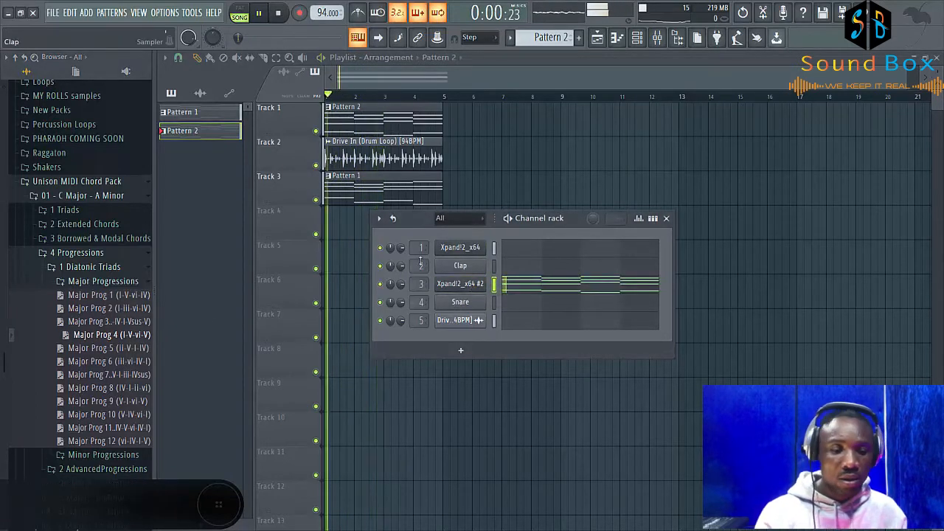
key(space)
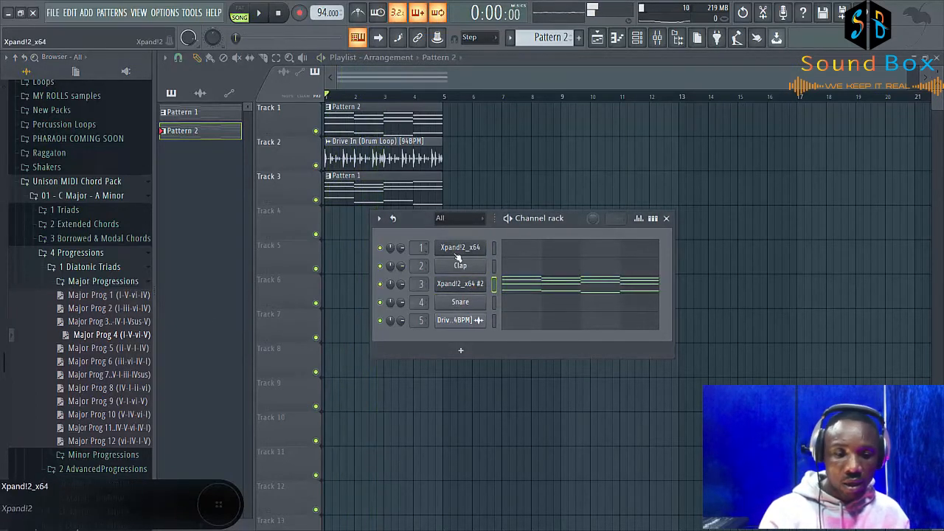
click(183, 111)
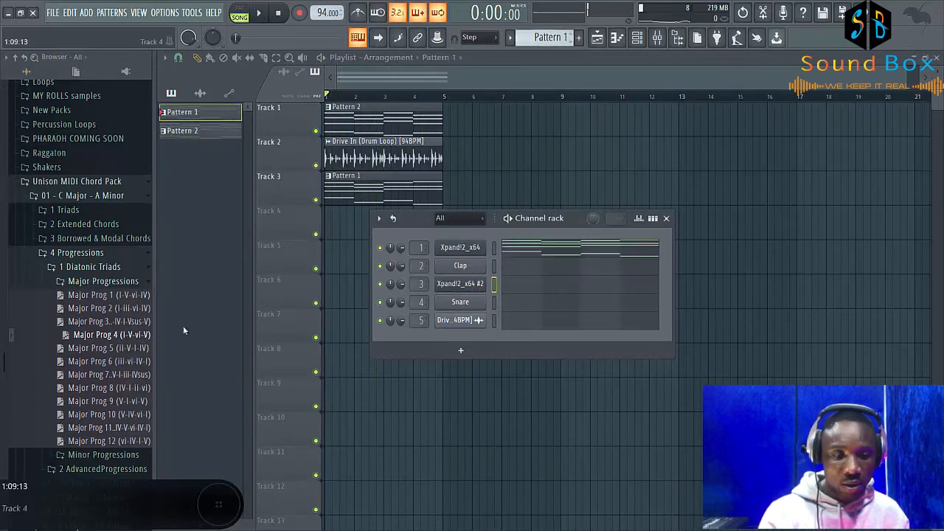
drag(101, 347, 457, 248)
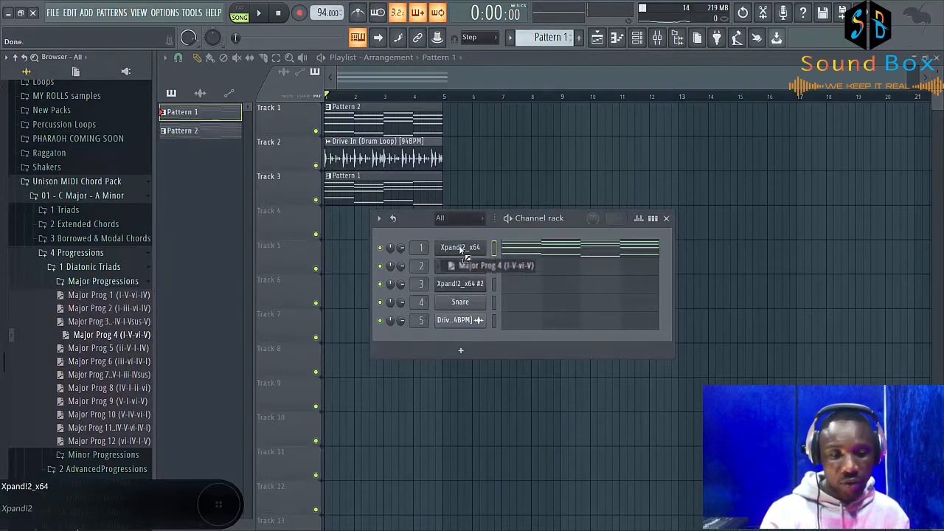
key(space)
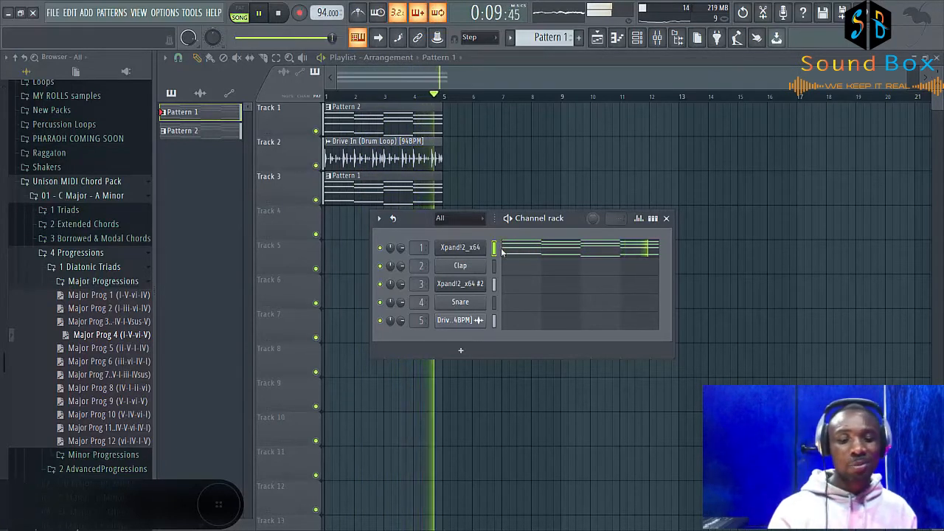
key(space)
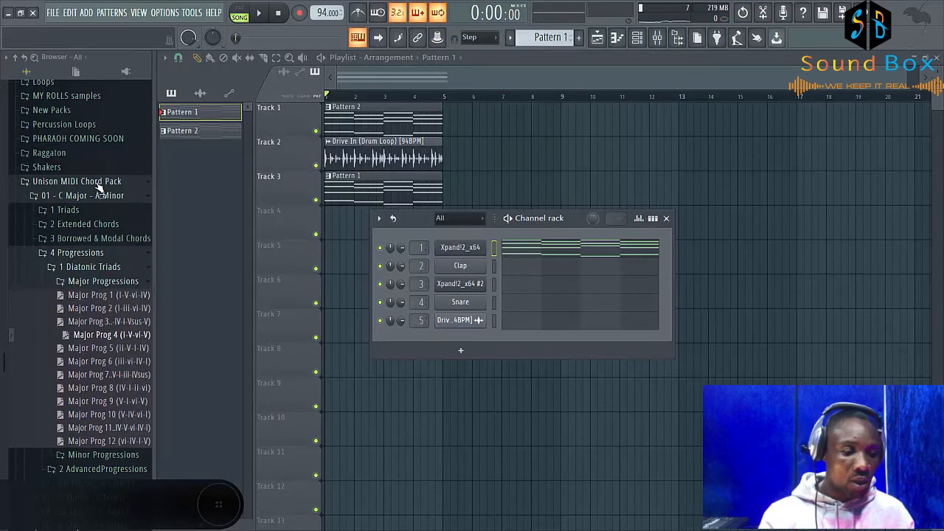
Close the C Major - A Minor folder and examine the contents of the Db Major, D Major and Eb Major key folders.
click(84, 281)
click(95, 254)
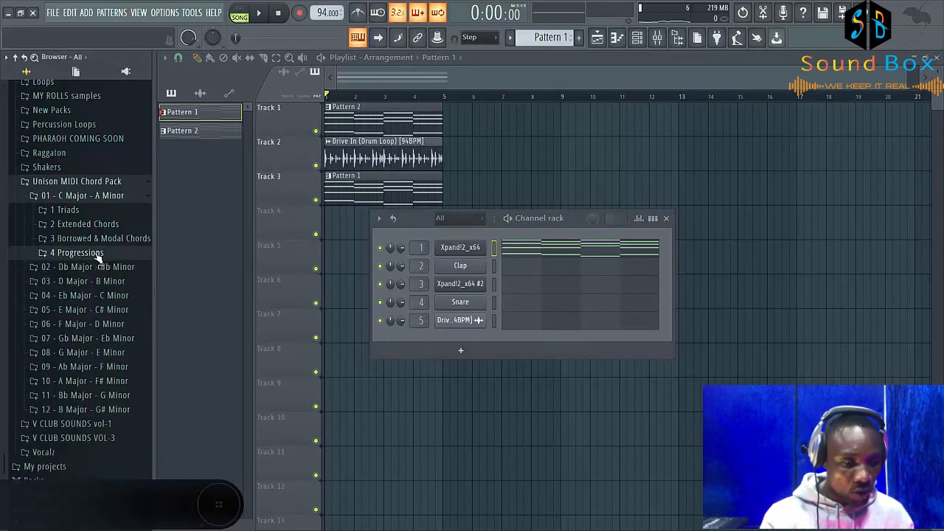
click(87, 196)
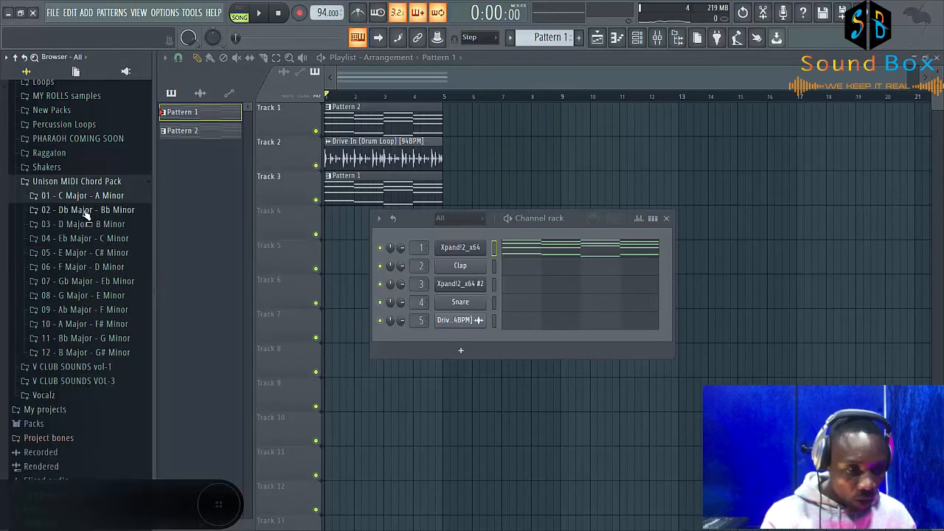
click(86, 211)
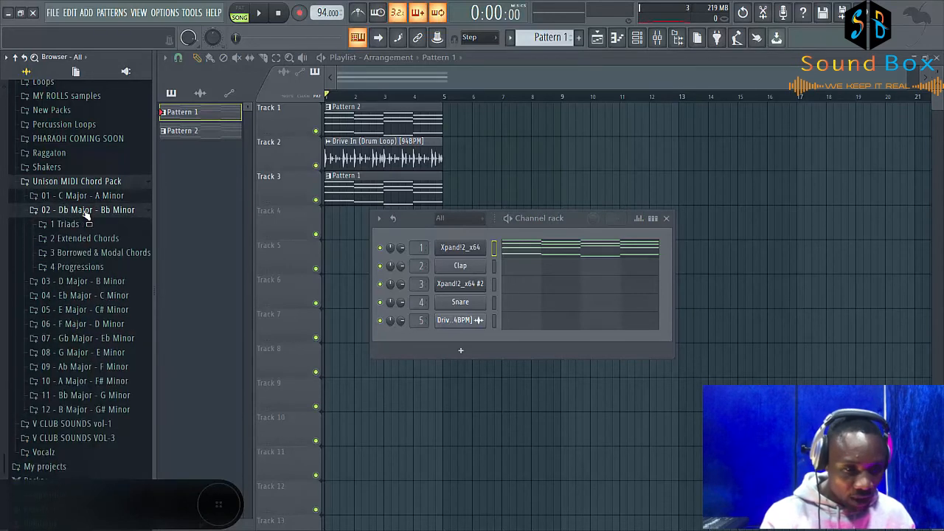
click(86, 210)
click(83, 212)
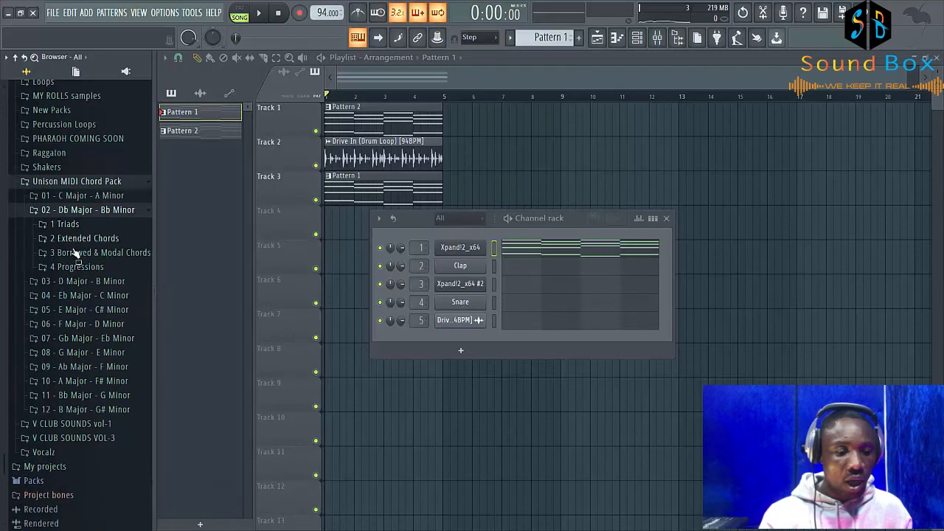
click(73, 282)
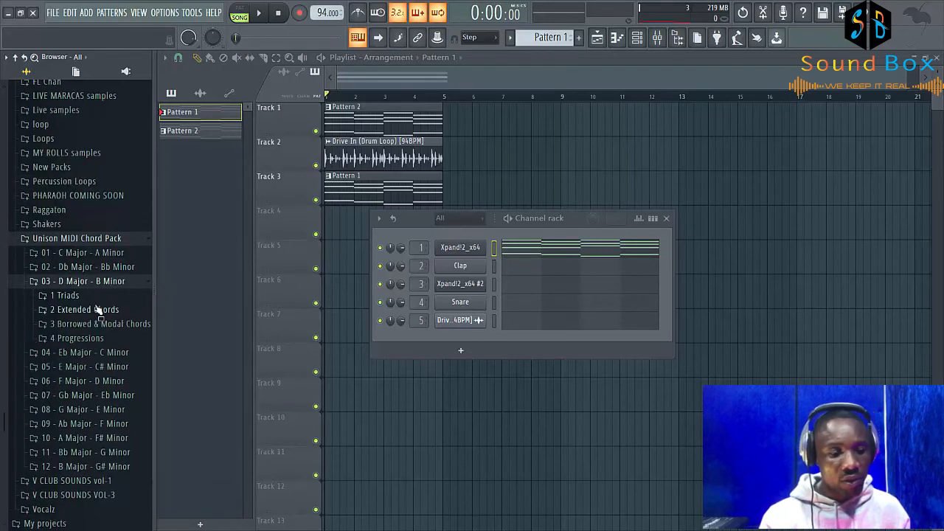
click(78, 353)
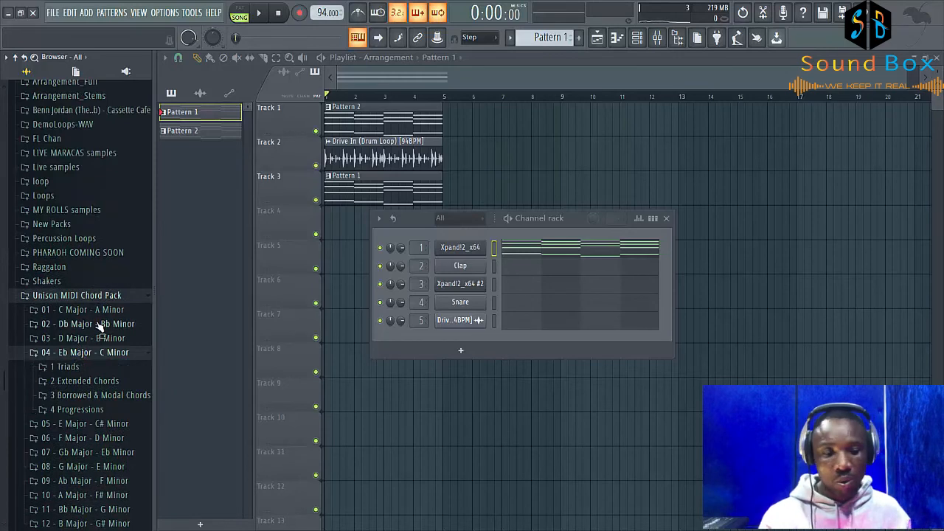